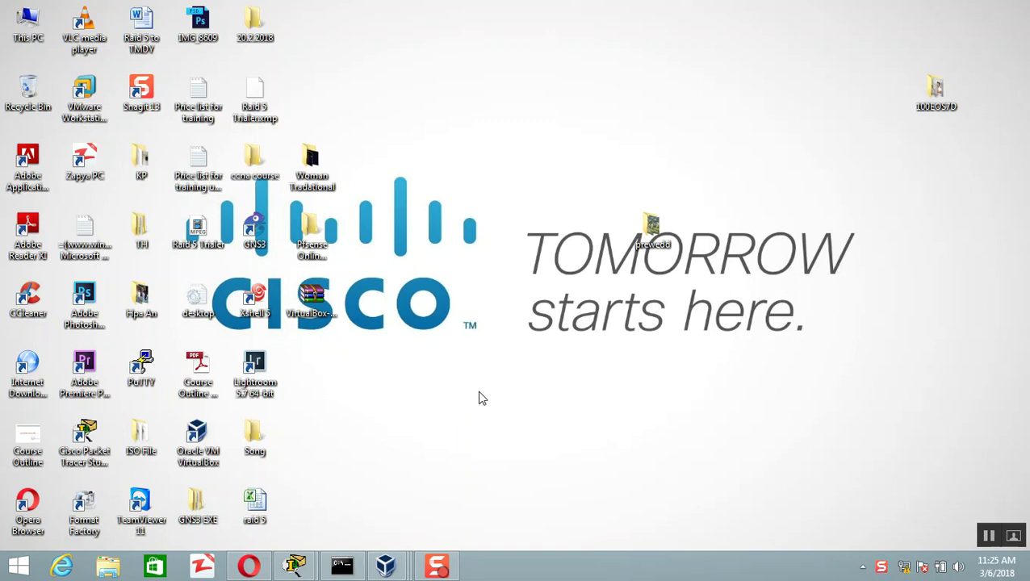
Step: Refresh the desktop and bring forward the 'pc' VirtualBox VM showing the pfSense dashboard
right_click(527, 243)
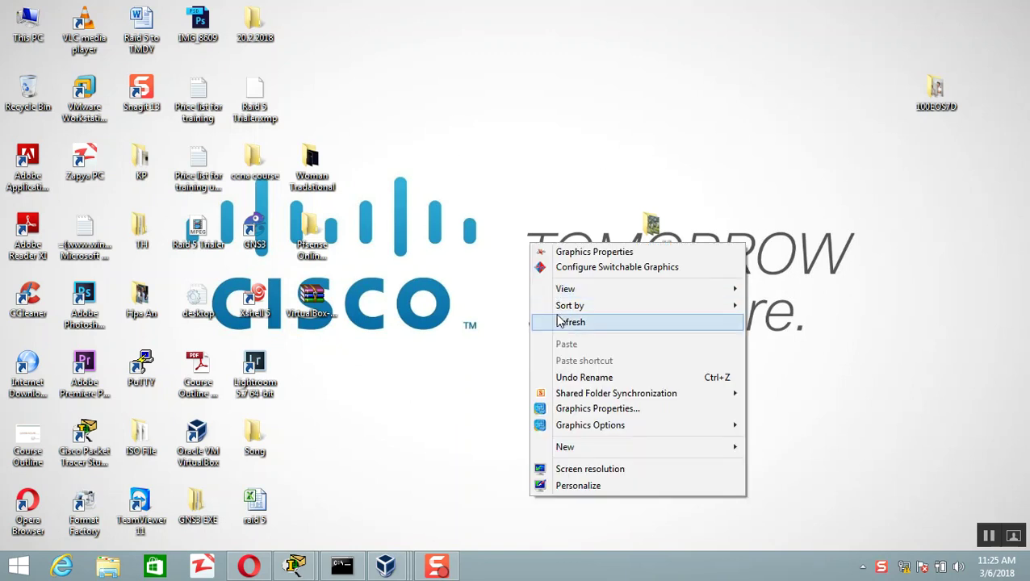
left_click(537, 323)
mouse_move(386, 567)
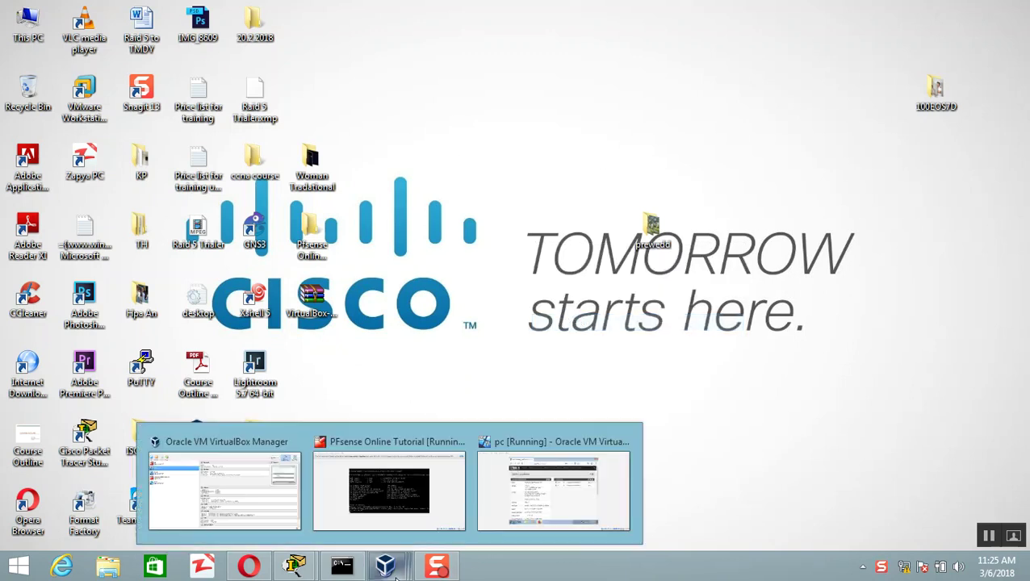
left_click(548, 461)
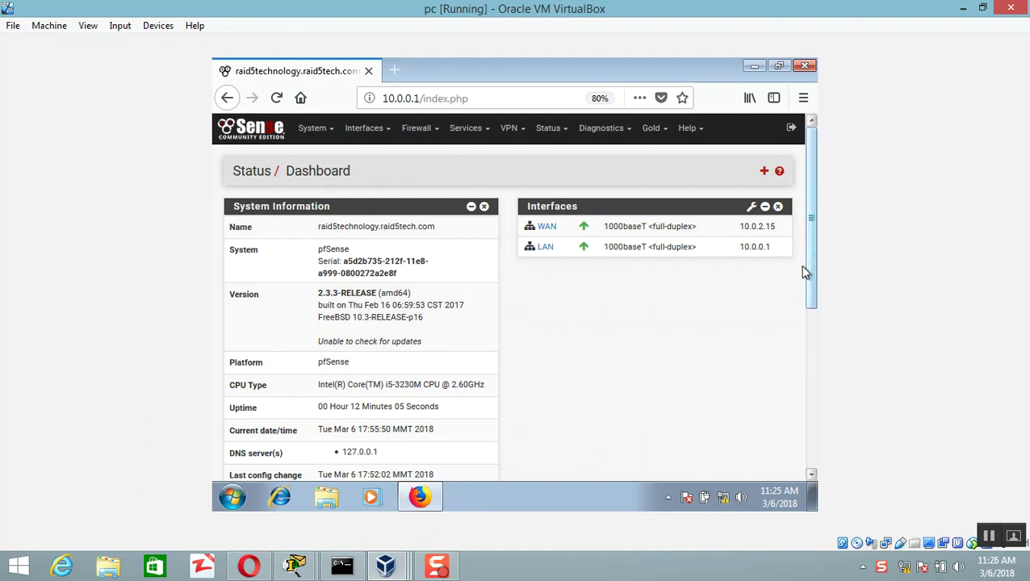
Step: Go to Firewall > Rules and view the LAN interface's rule list
left_click(434, 131)
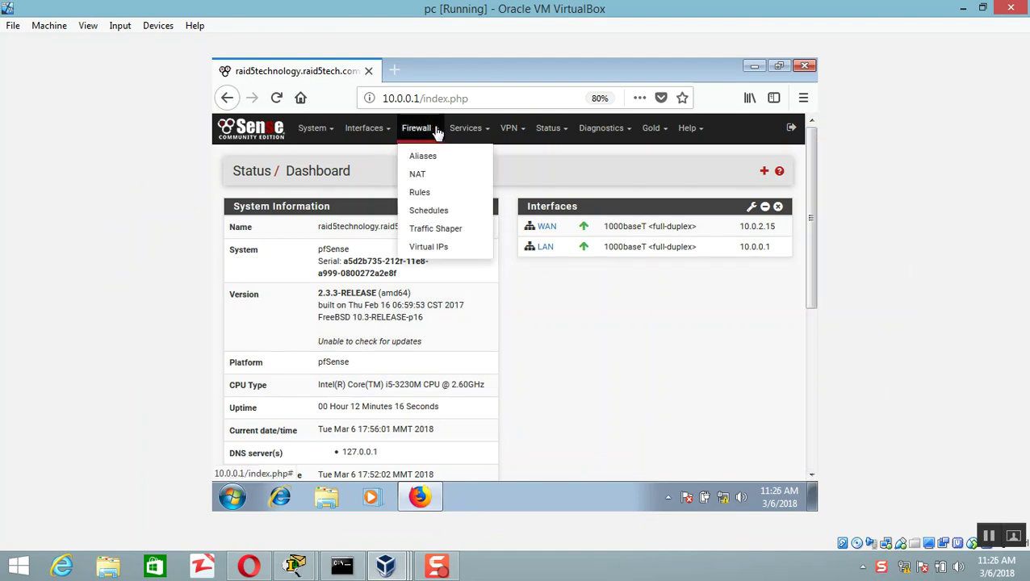
left_click(442, 192)
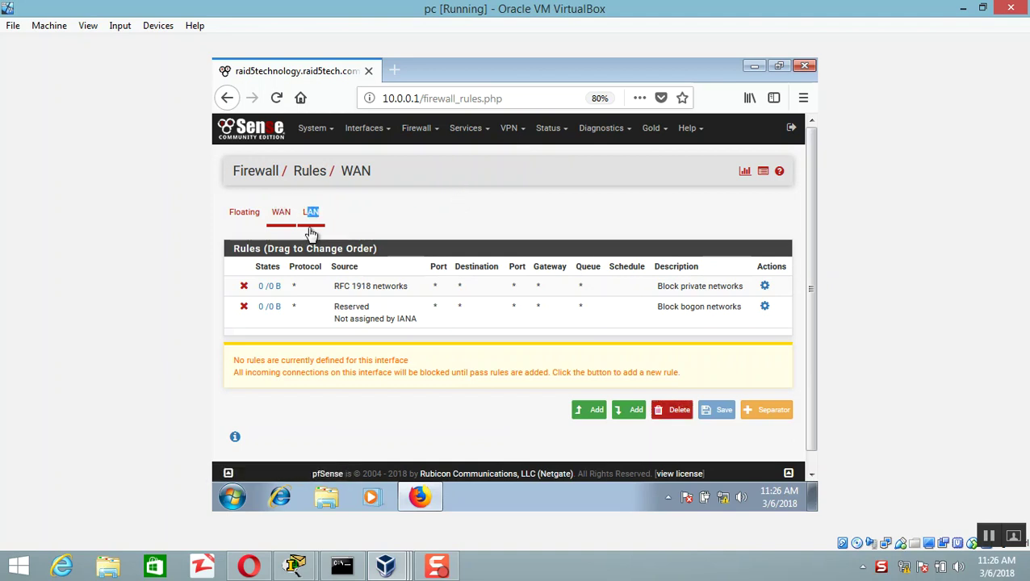
left_click(316, 225)
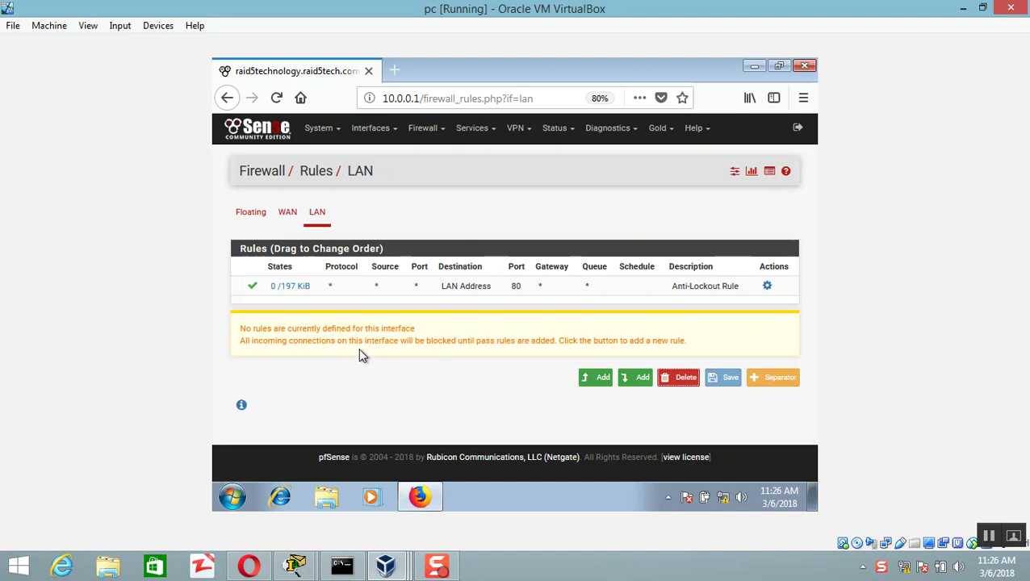
Step: Add a new rule at the bottom with action Pass and address family IPv4
left_click(635, 380)
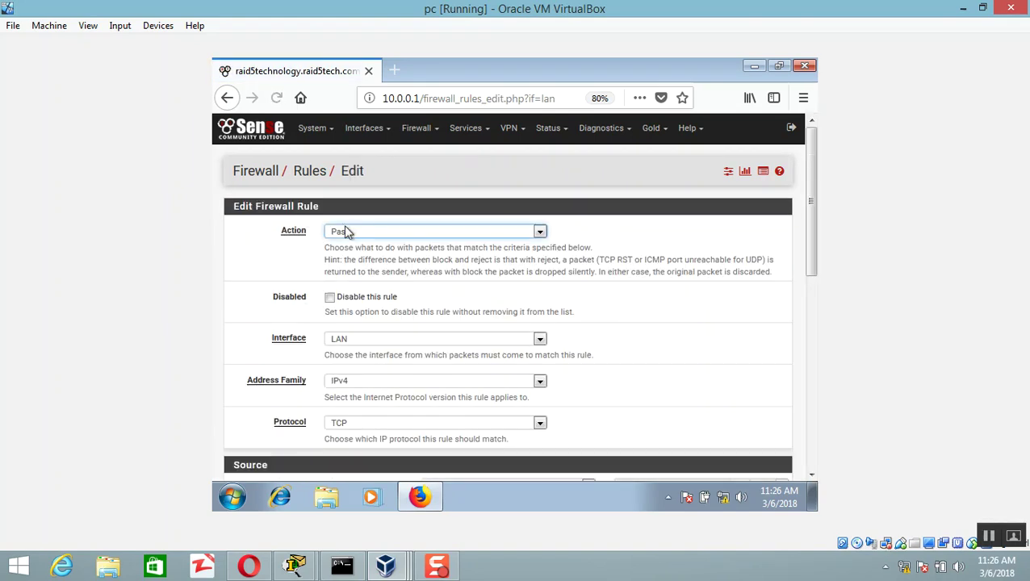
scroll(346, 234, "down", 1)
scroll(345, 240, "down", 3)
scroll(345, 240, "up", 3)
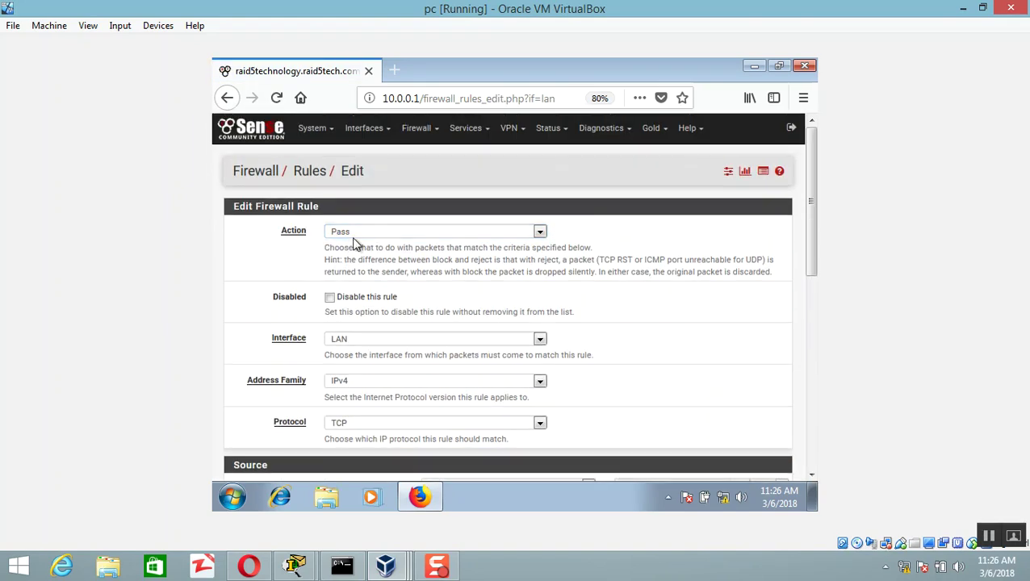
left_click(354, 235)
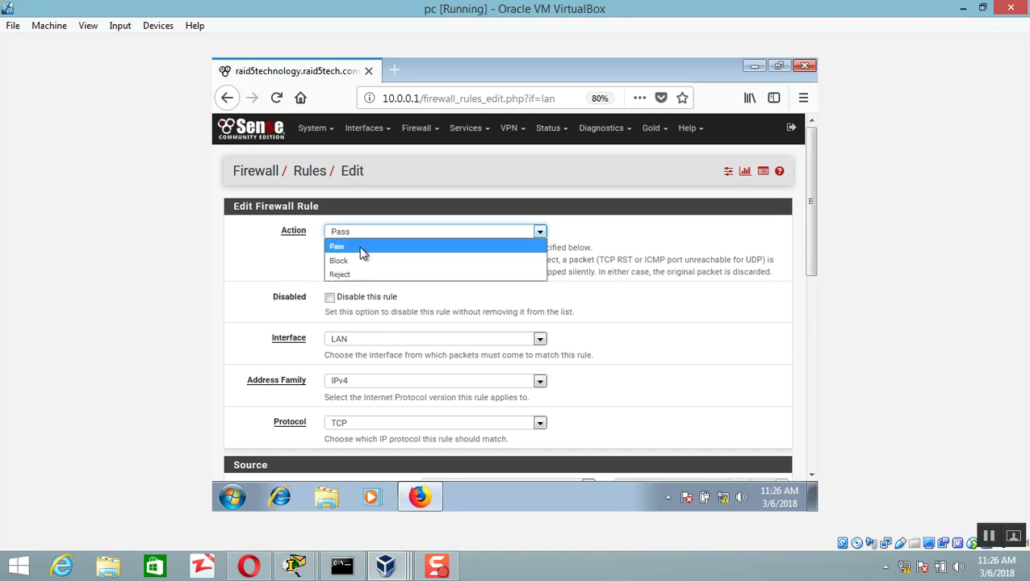
left_click(362, 248)
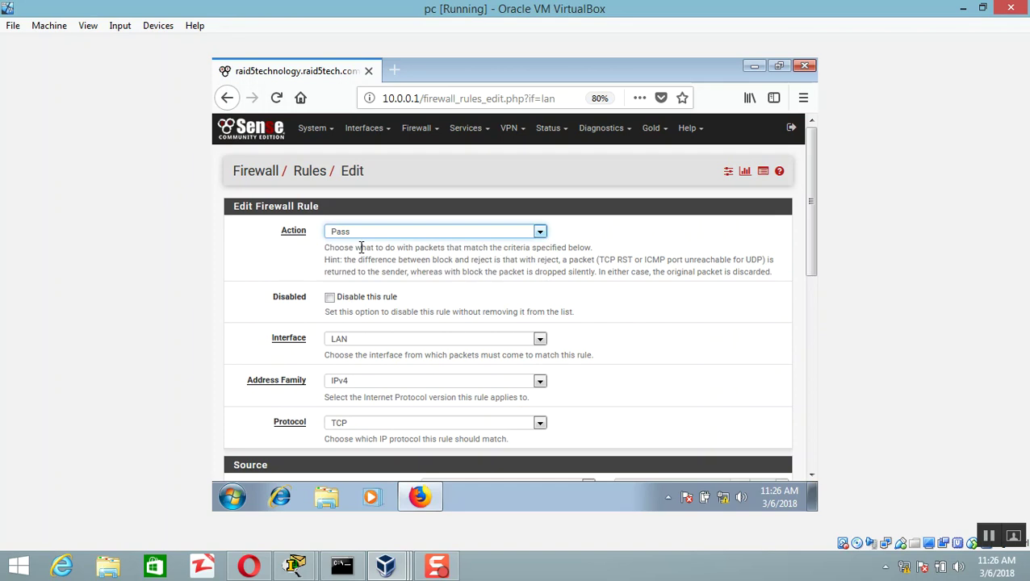
scroll(271, 371, "down", 2)
left_click(347, 313)
left_click(350, 323)
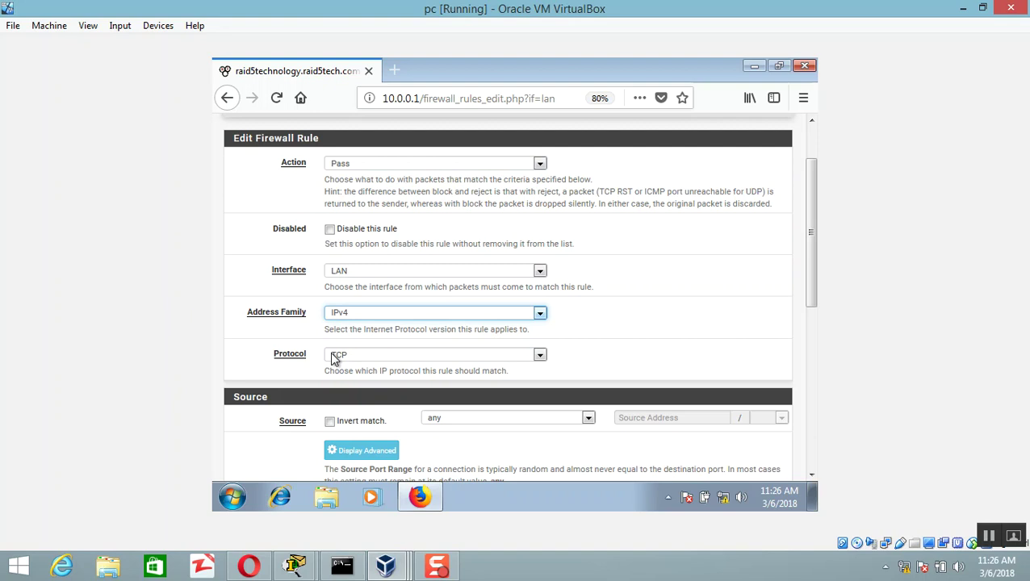
Step: Set the rule's source to LAN net and destination port to HTTP (80)
scroll(380, 355, "down", 2)
left_click(476, 350)
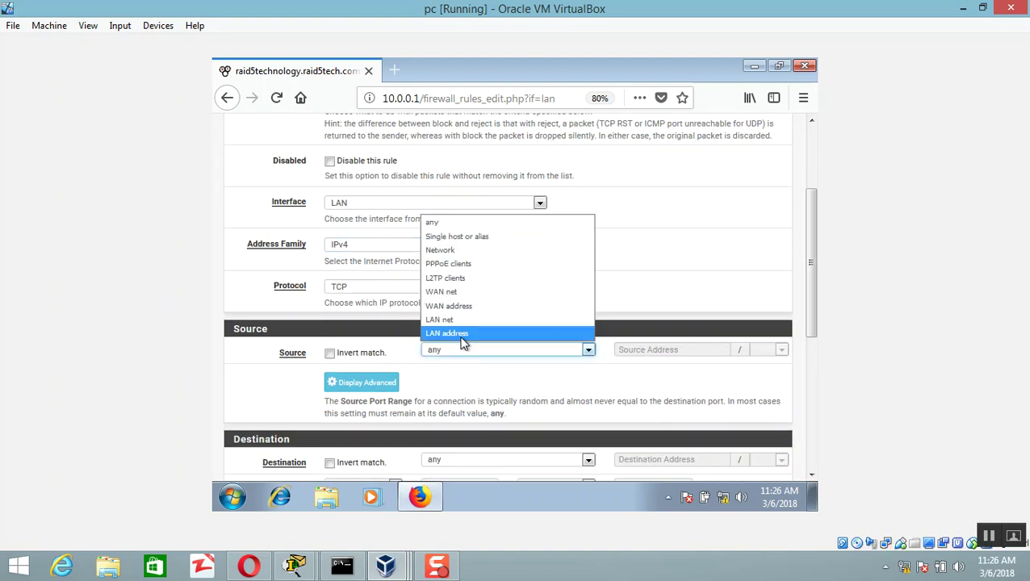
left_click(469, 320)
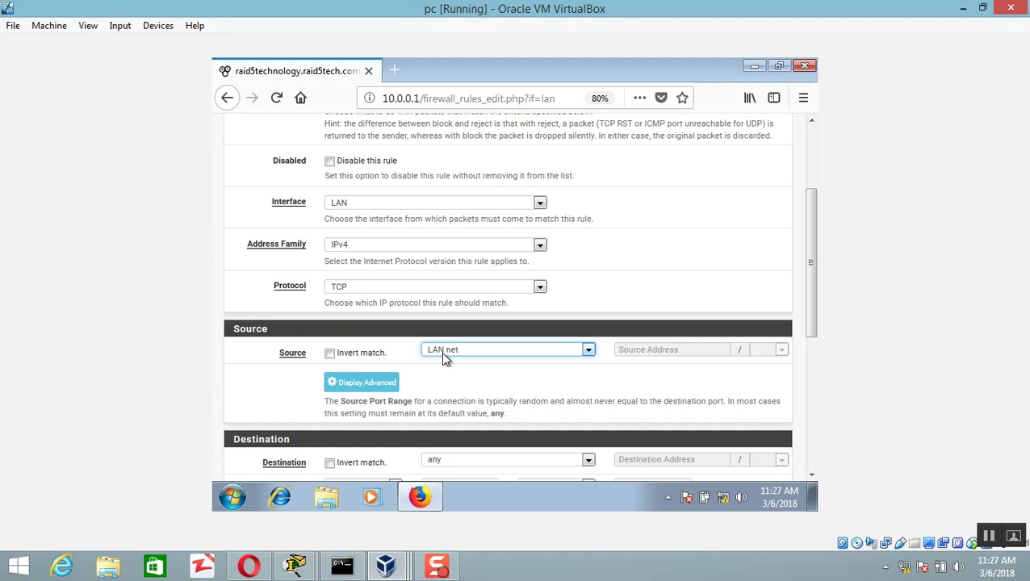
scroll(440, 359, "down", 2)
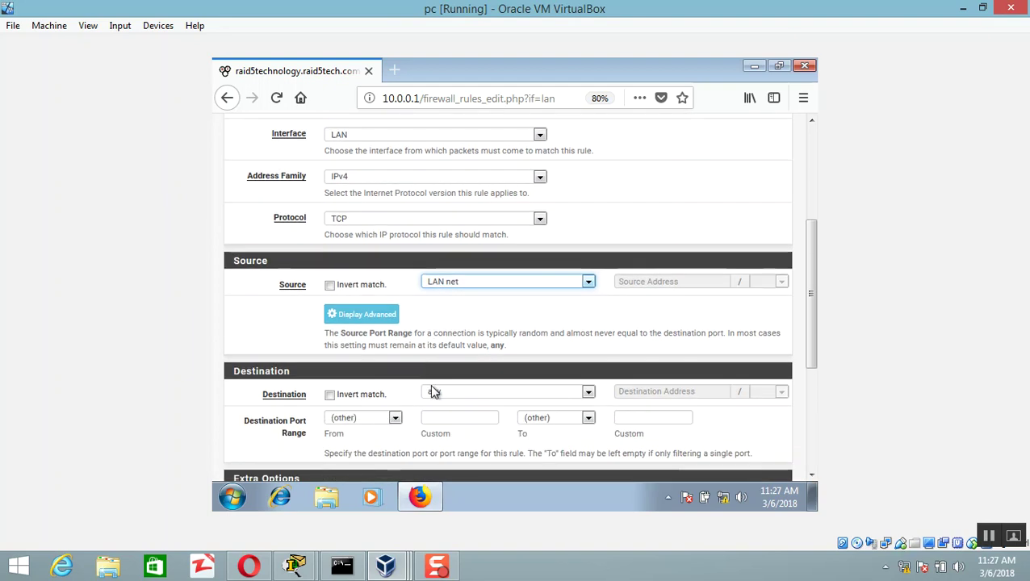
left_click(394, 417)
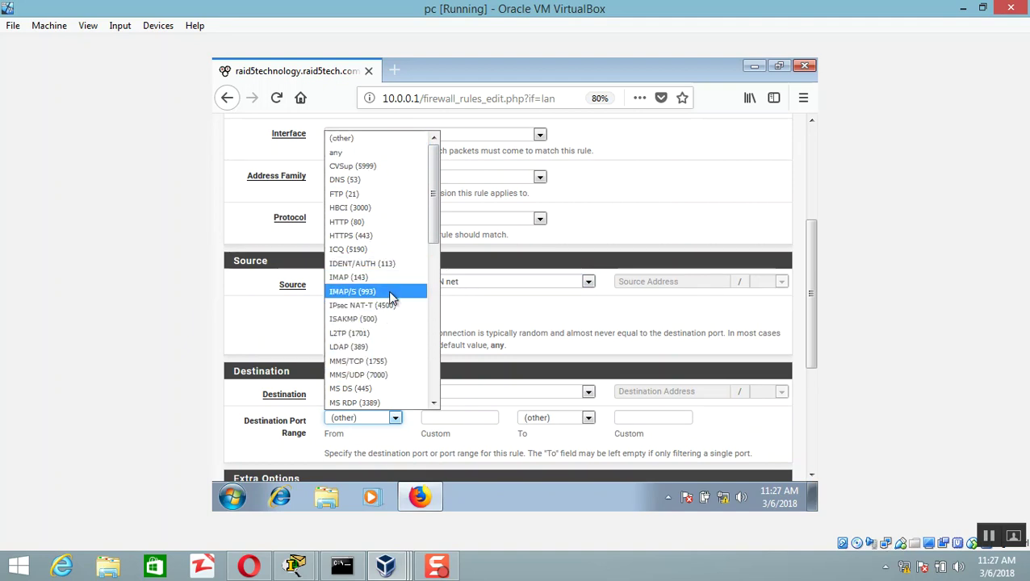
left_click(380, 223)
scroll(505, 427, "down", 5)
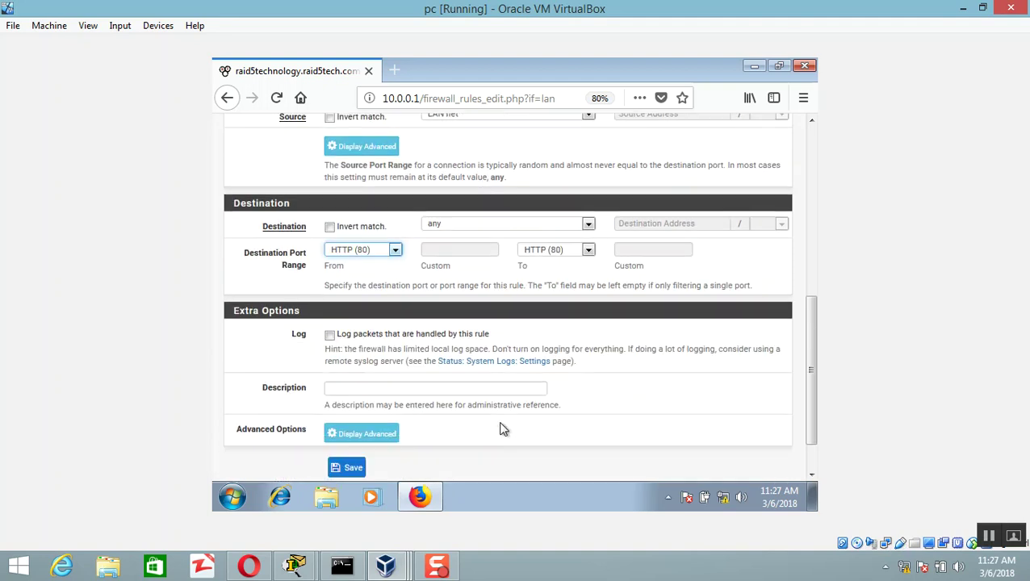
Step: Show advanced options, leave Source OS as Any, and save the HTTP rule
left_click(360, 385)
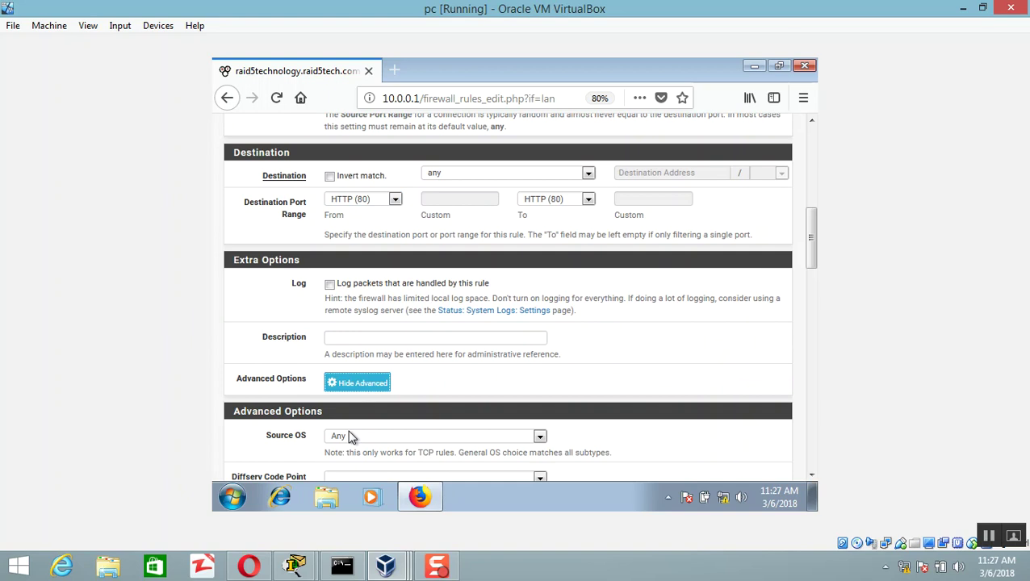
scroll(329, 436, "down", 2)
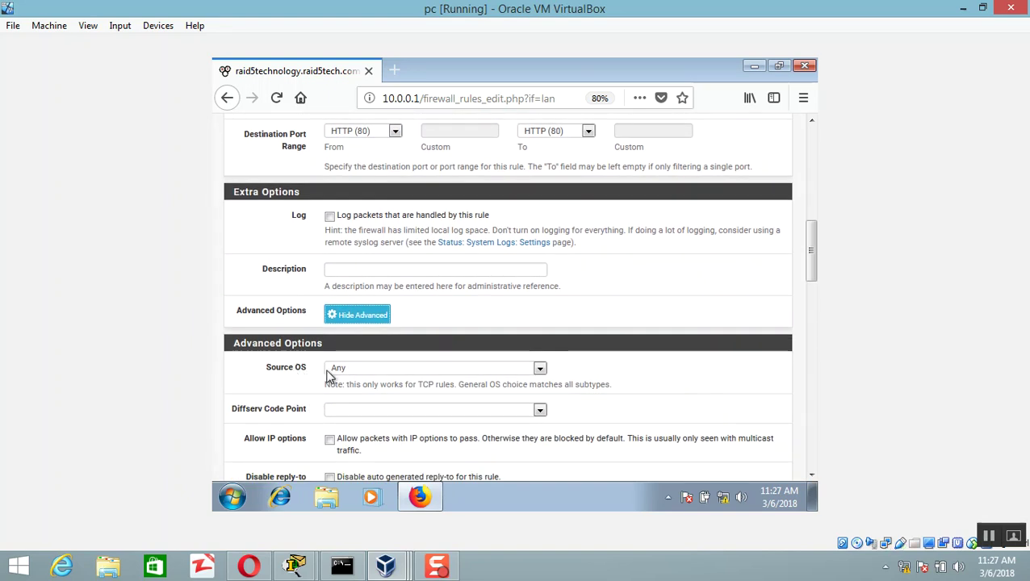
left_click(333, 376)
left_click(333, 374)
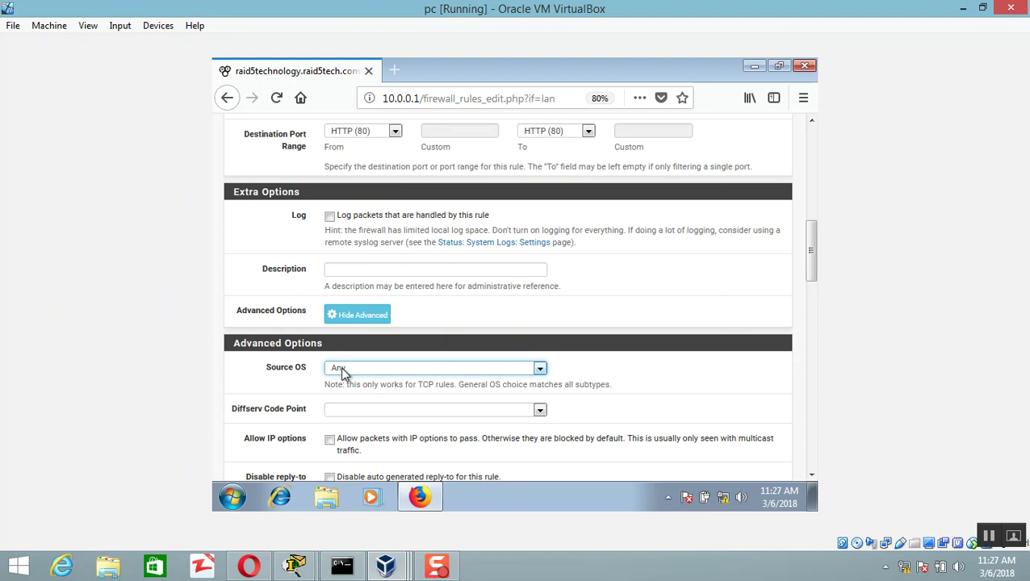
scroll(343, 373, "down", 15)
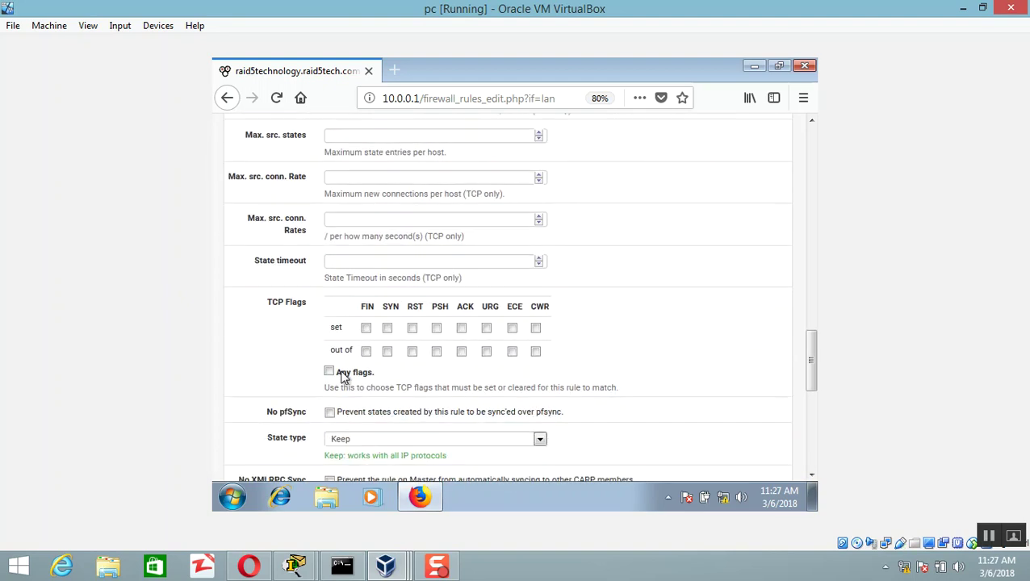
scroll(340, 412, "down", 5)
left_click(340, 421)
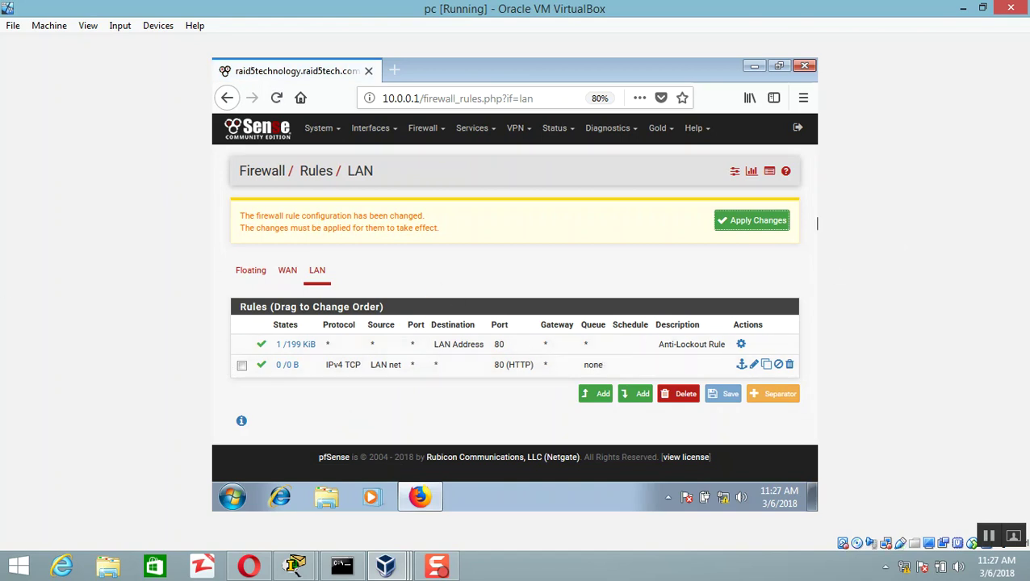
Step: Apply the pending rule changes and duplicate the HTTP rule
left_click(758, 222)
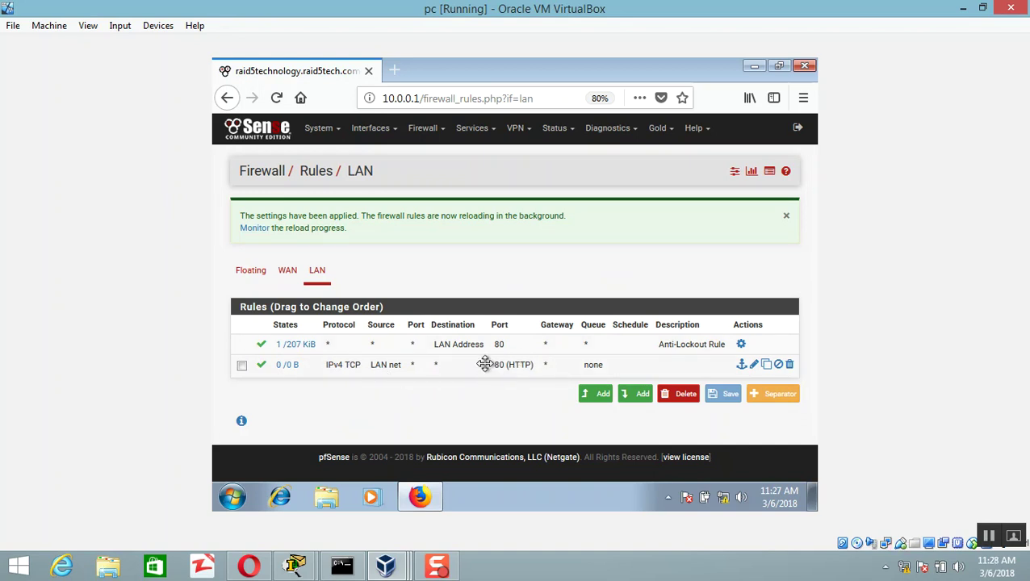
left_click(767, 365)
scroll(327, 271, "down", 5)
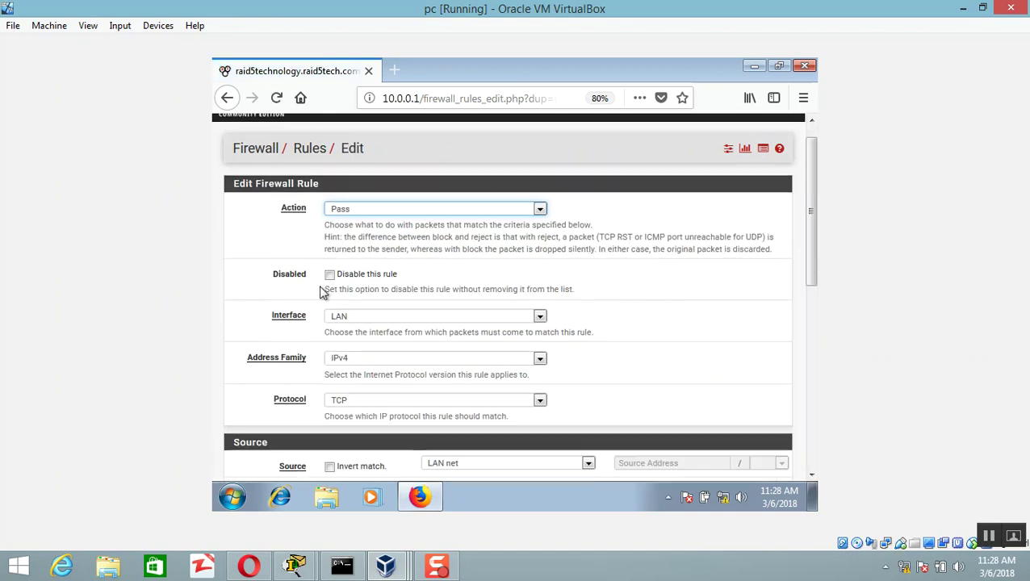
scroll(321, 288, "up", 4)
Step: Change the copied rule's protocol to ICMP with any subtype and save it
left_click(357, 354)
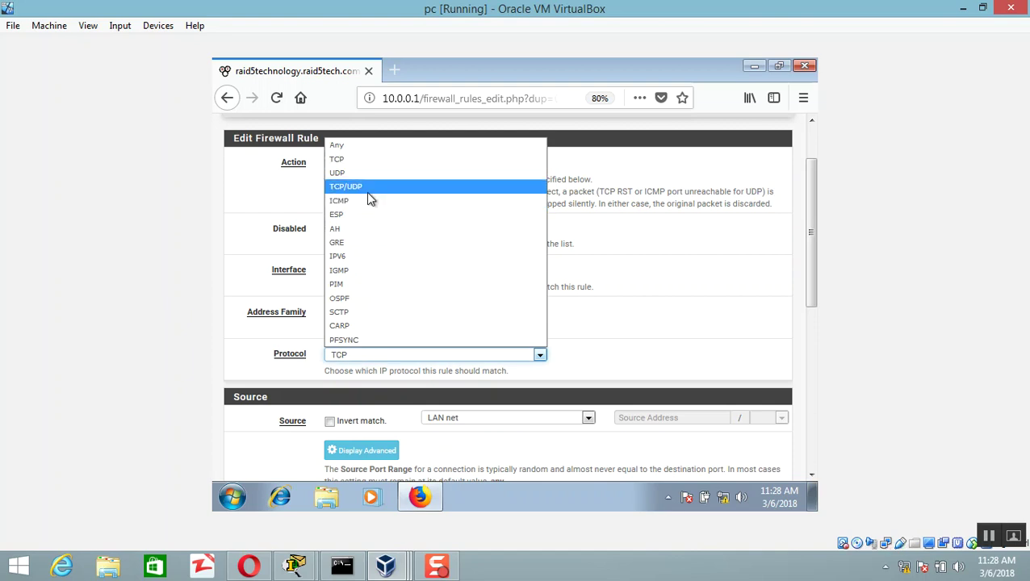
left_click(366, 188)
left_click(353, 357)
left_click(343, 201)
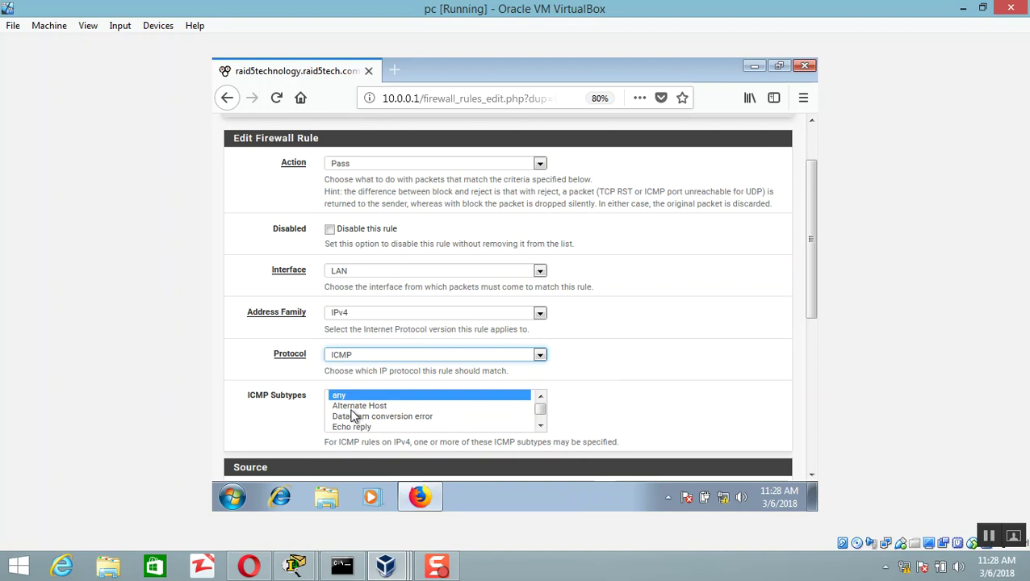
scroll(568, 385, "down", 5)
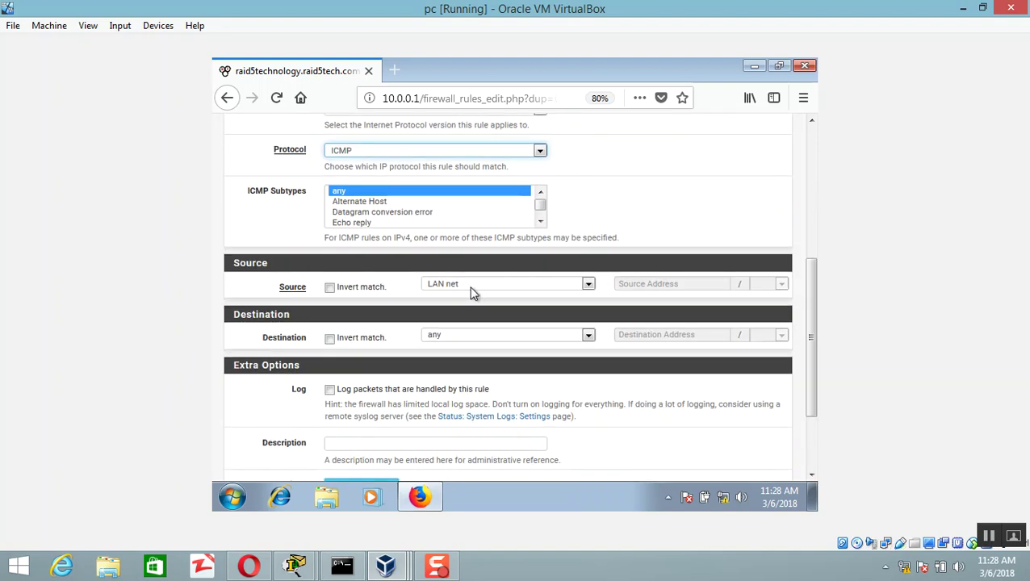
scroll(383, 363, "down", 3)
left_click(349, 417)
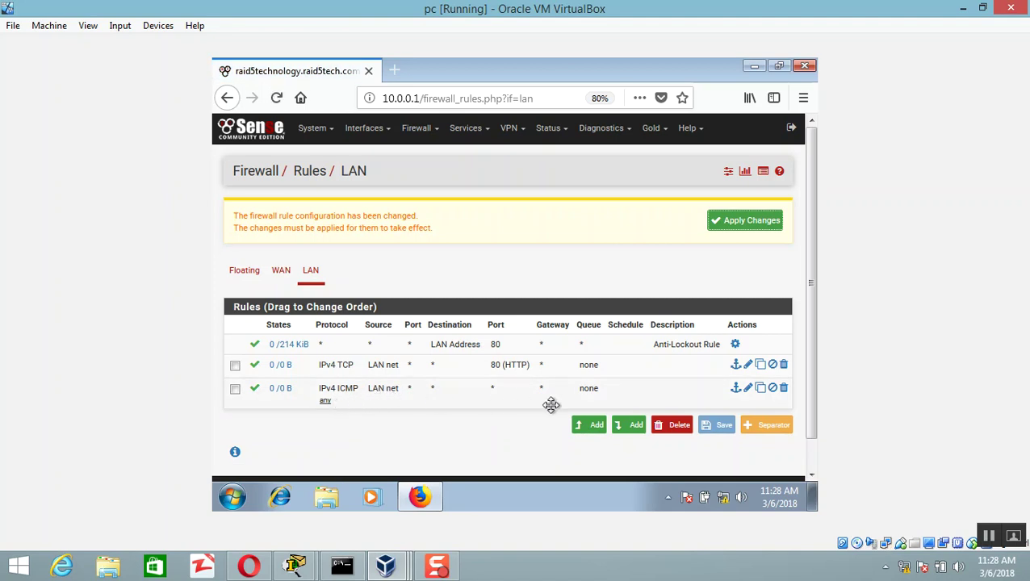
Step: Duplicate the ICMP rule, switch it to TCP with destination port HTTPS (443), and save
left_click(761, 390)
scroll(380, 353, "down", 5)
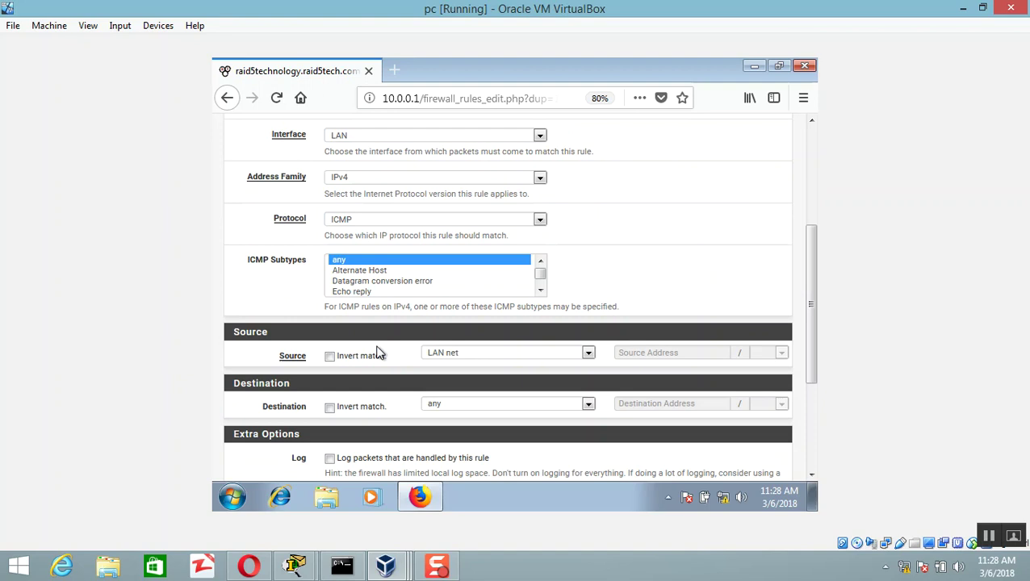
scroll(382, 214, "up", 5)
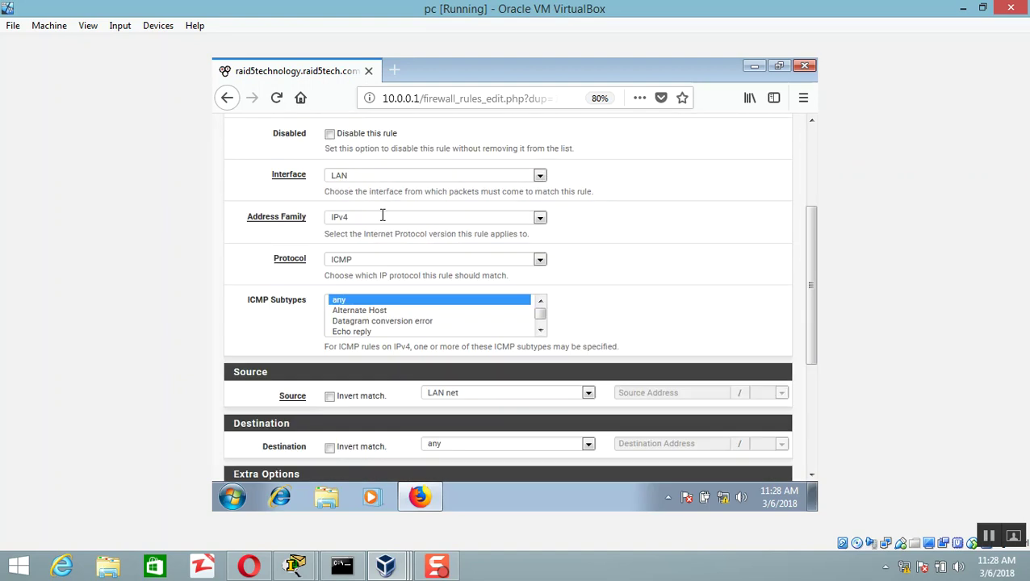
left_click(355, 289)
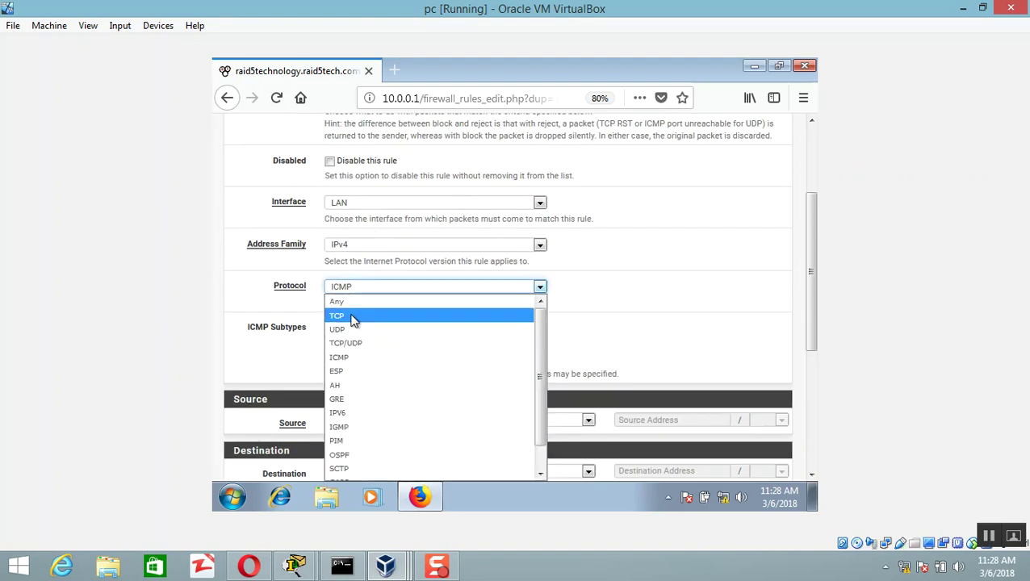
left_click(357, 314)
scroll(352, 329, "down", 3)
scroll(346, 328, "down", 1)
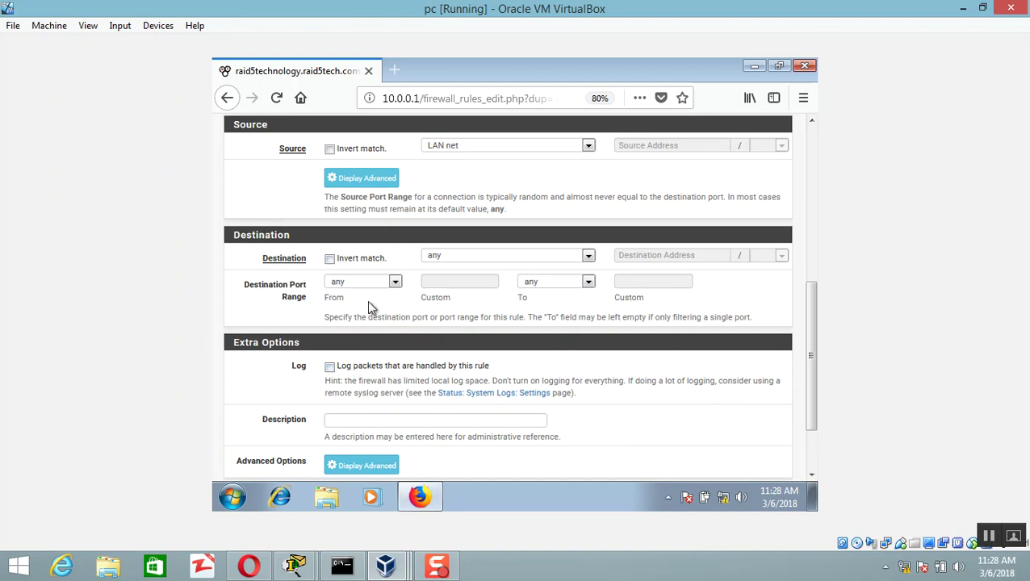
left_click(392, 281)
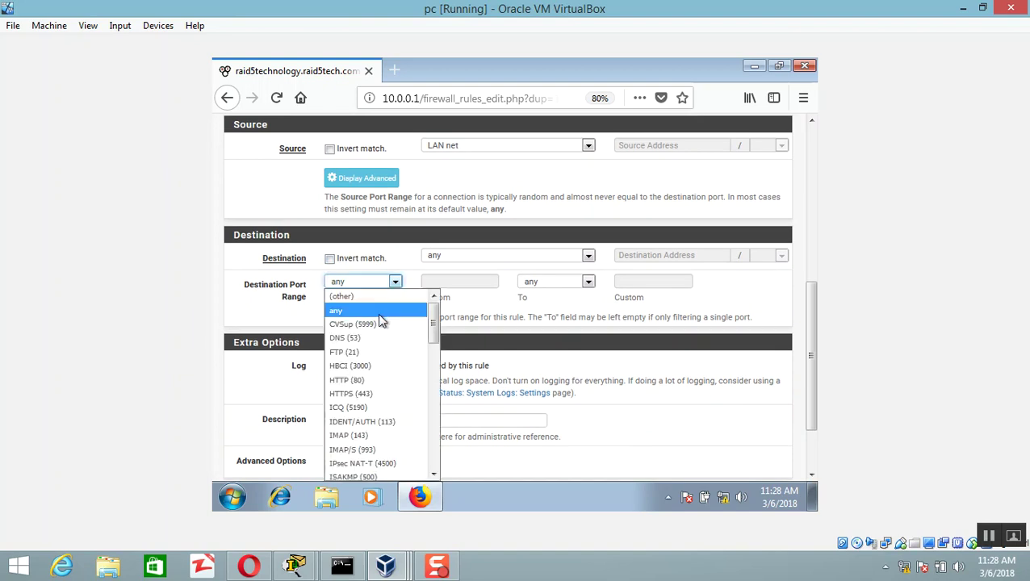
left_click(383, 393)
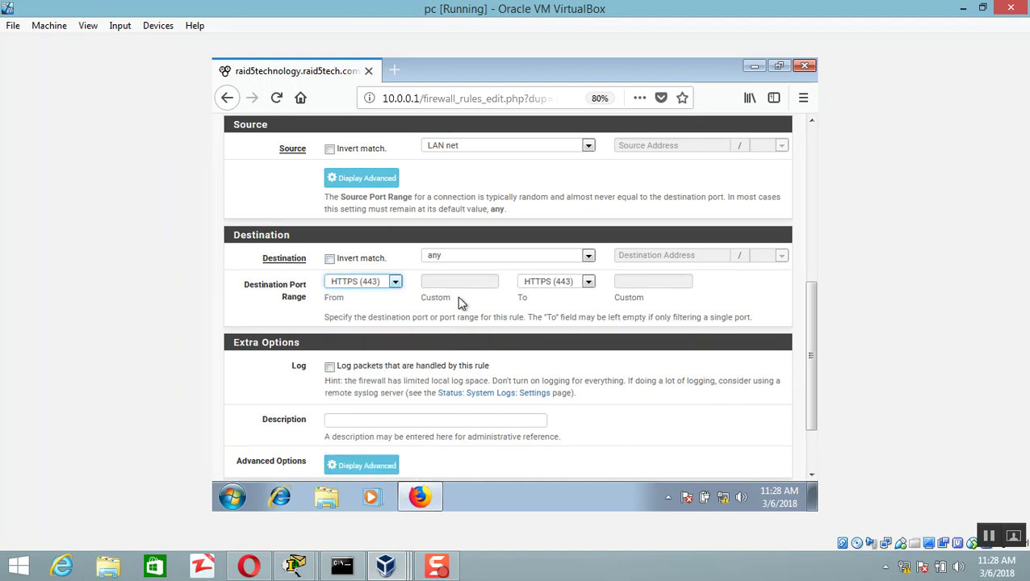
scroll(458, 300, "down", 2)
left_click(355, 421)
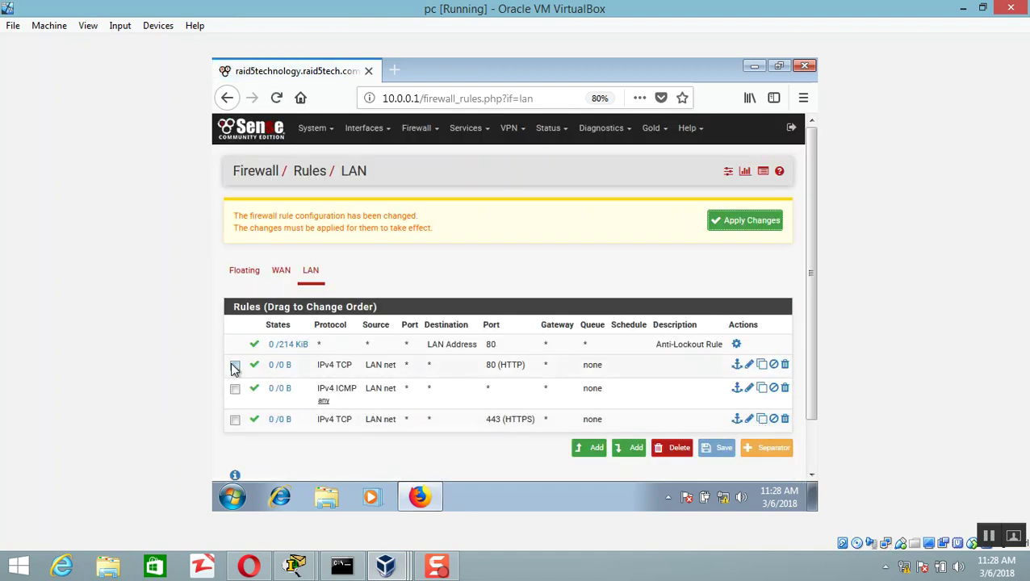
Step: Start a blank new rule at the top with source set to LAN net
left_click(579, 453)
mouse_move(579, 452)
left_mouse_down()
mouse_move(441, 396)
mouse_move(418, 352)
mouse_move(424, 386)
mouse_move(581, 445)
mouse_move(587, 460)
left_mouse_up()
left_click(587, 459)
scroll(357, 262, "down", 3)
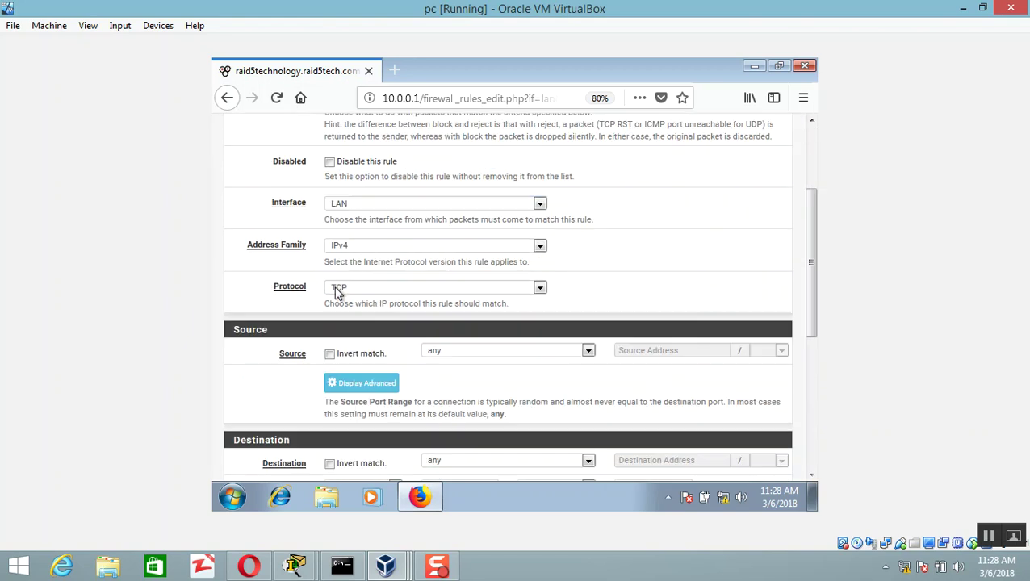
scroll(380, 363, "down", 3)
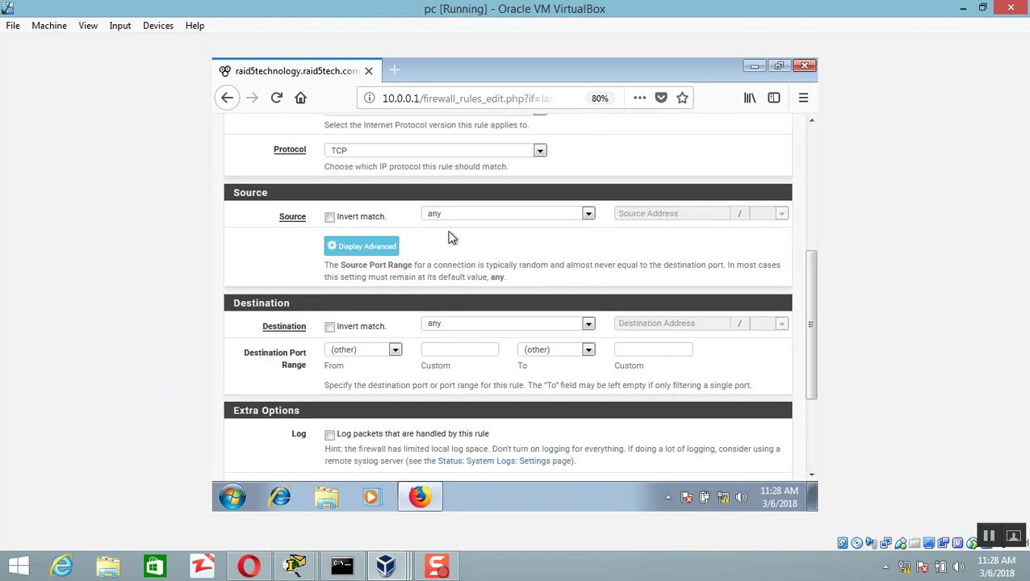
left_click(466, 213)
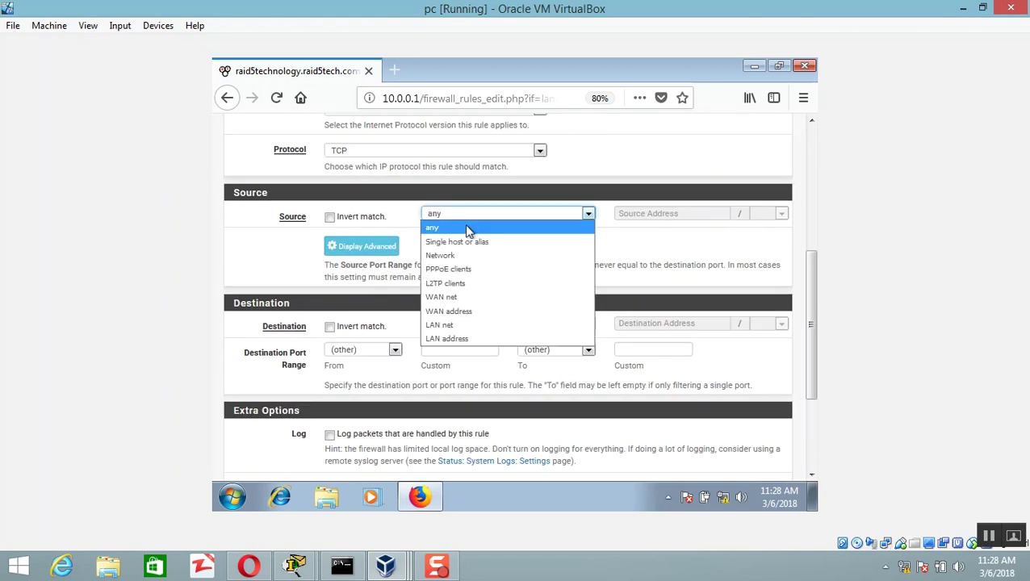
left_click(477, 324)
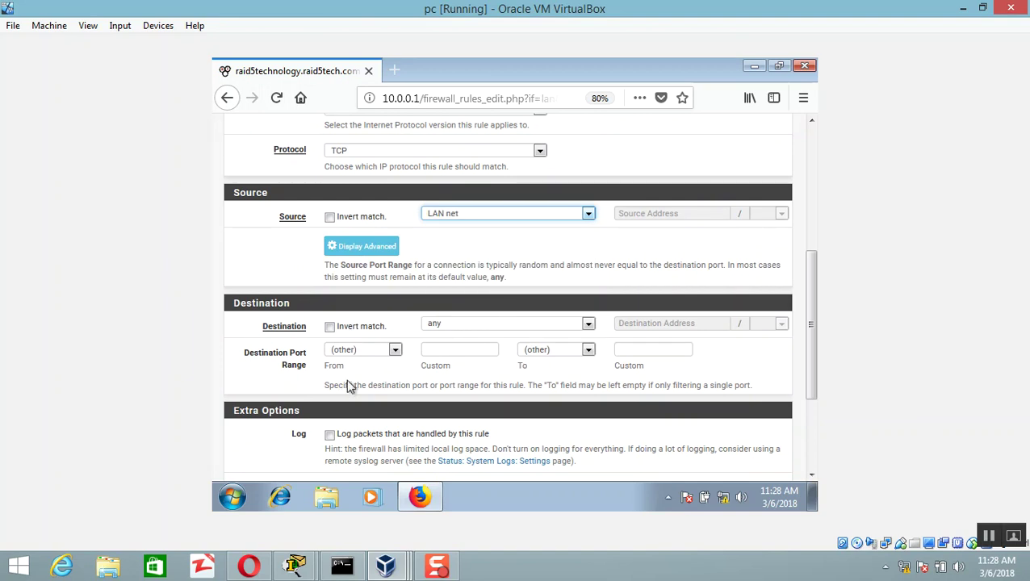
Step: Set a custom destination port of 53 and save the DNS rule
left_click(373, 353)
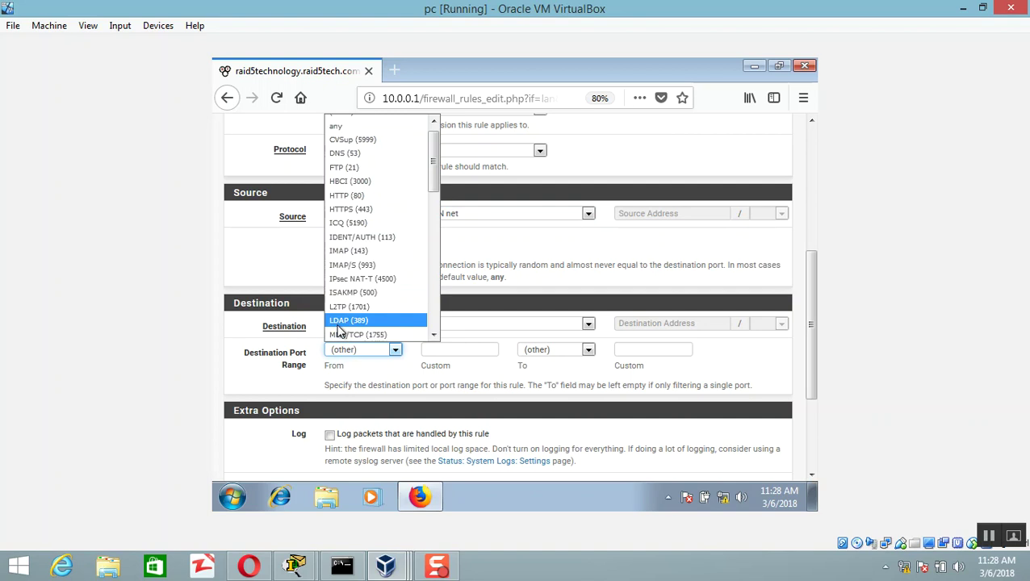
scroll(343, 328, "down", 2)
scroll(363, 323, "down", 6)
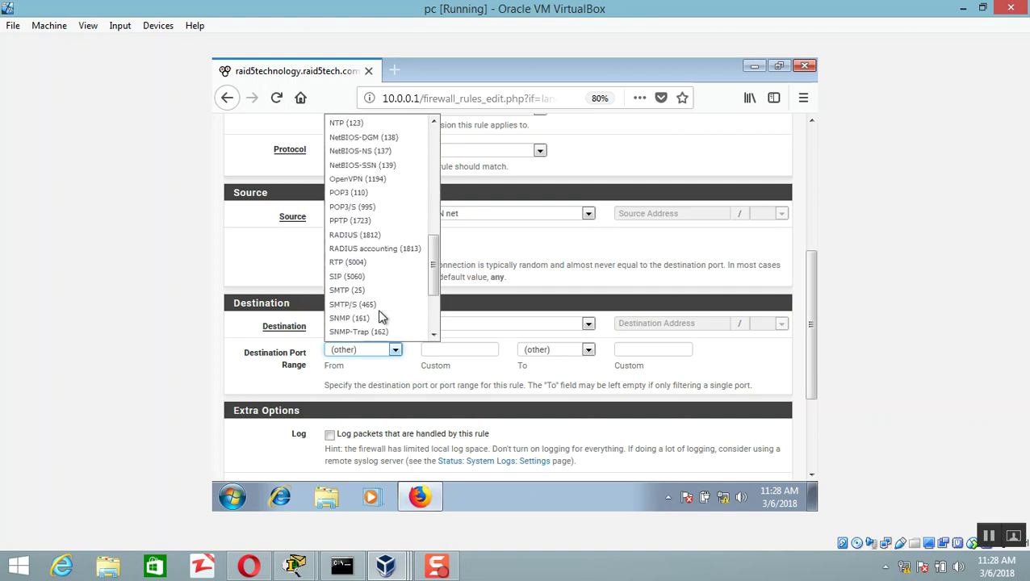
scroll(382, 317, "down", 3)
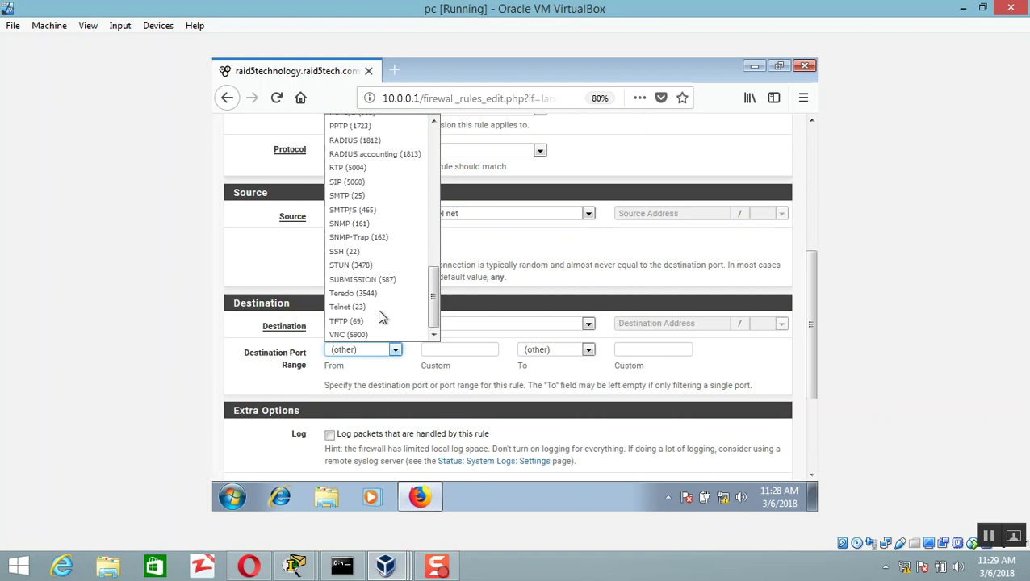
scroll(382, 317, "up", 11)
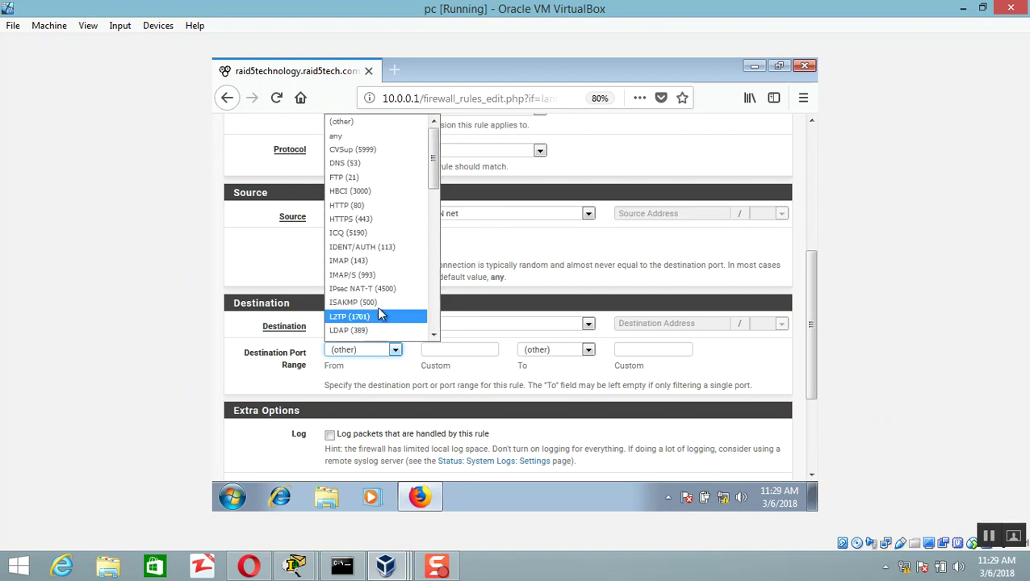
left_click(360, 128)
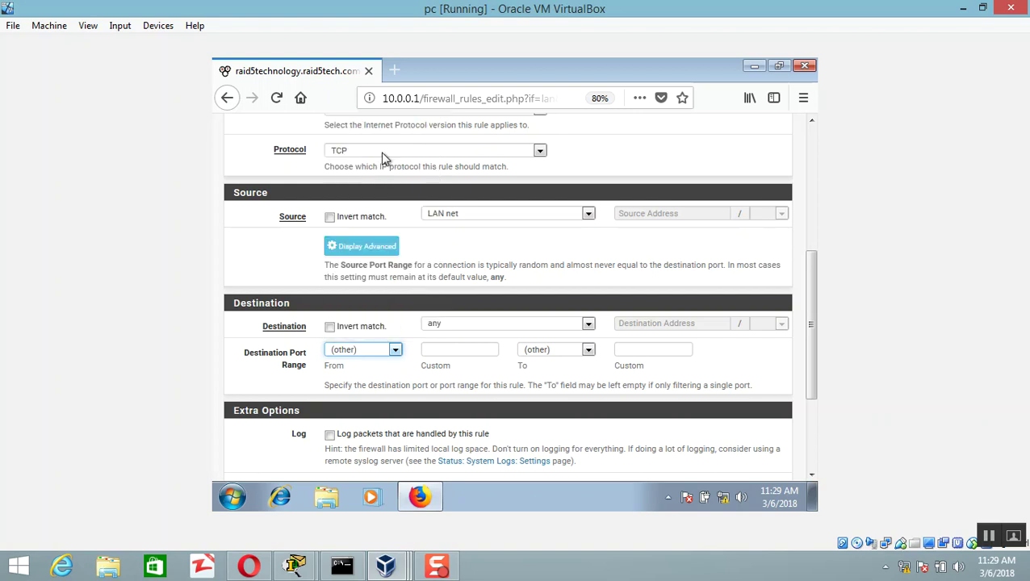
left_click(440, 349)
type("53")
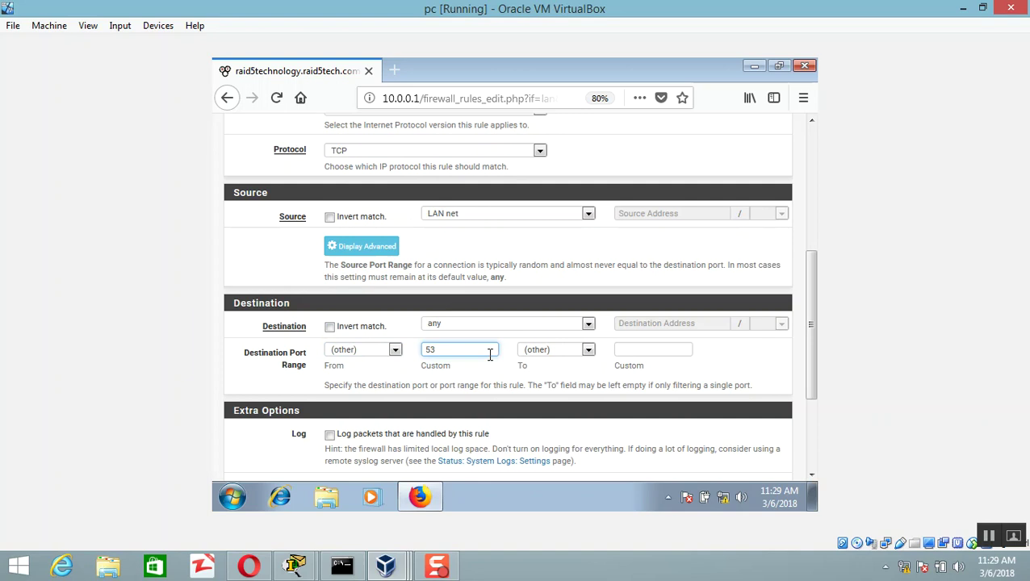
key("Tab")
scroll(490, 354, "down", 2)
left_click(344, 420)
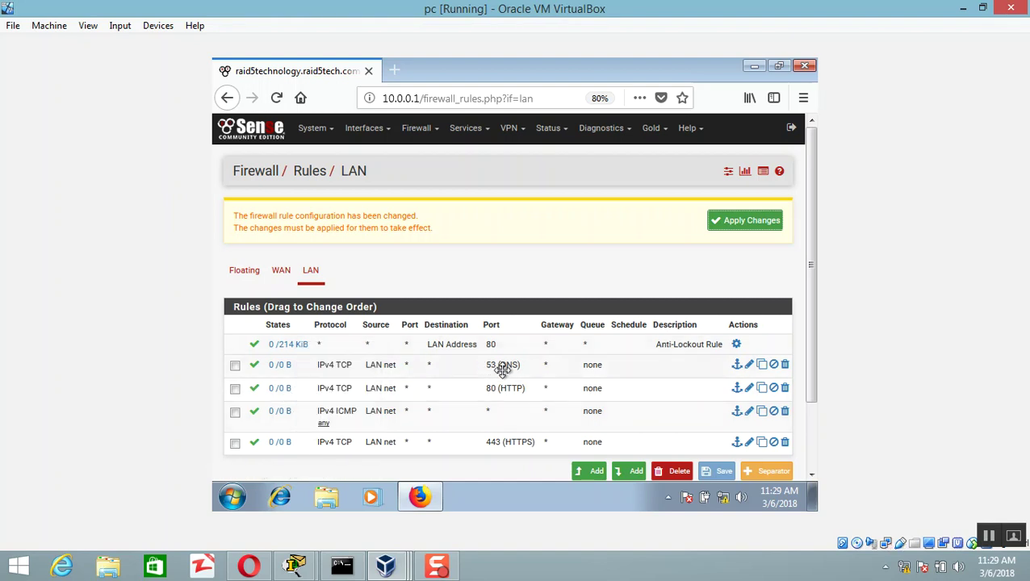
Step: Drag the port 53 DNS rule above the HTTP rule and apply the changes, confirming Leave Page
mouse_move(504, 367)
left_mouse_down()
mouse_move(503, 404)
mouse_move(504, 354)
left_mouse_up()
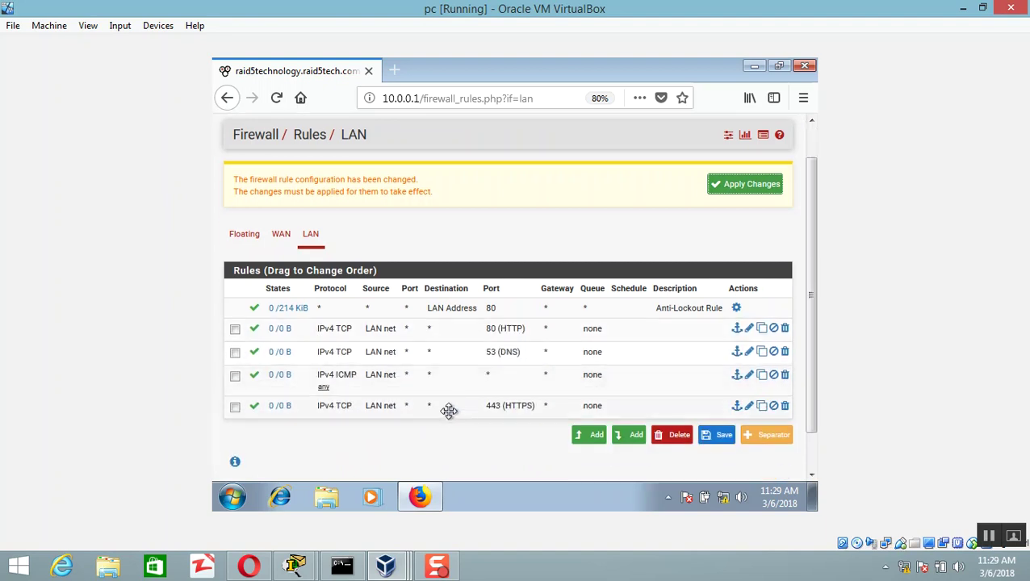
scroll(317, 414, "up", 1)
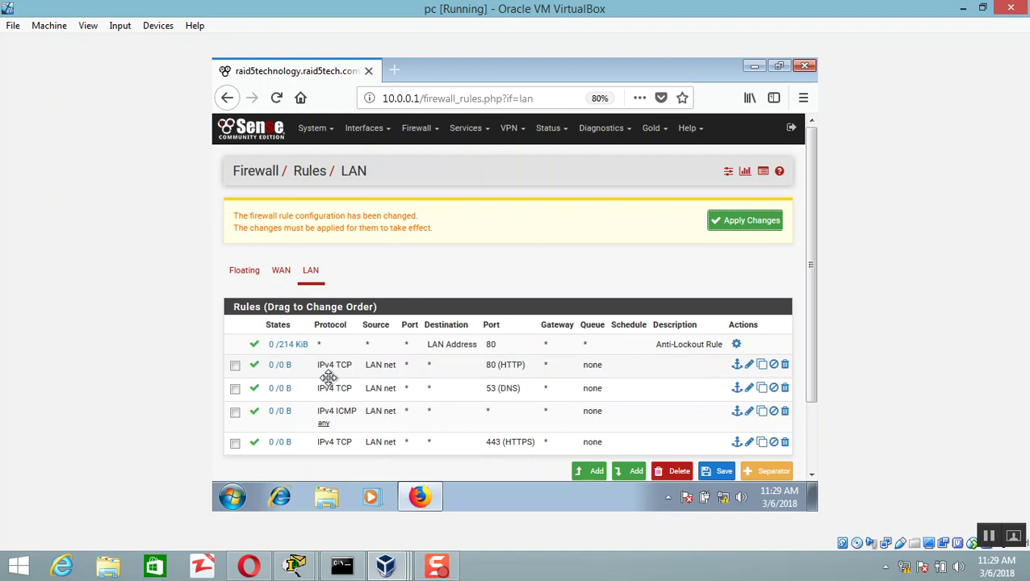
left_click(745, 228)
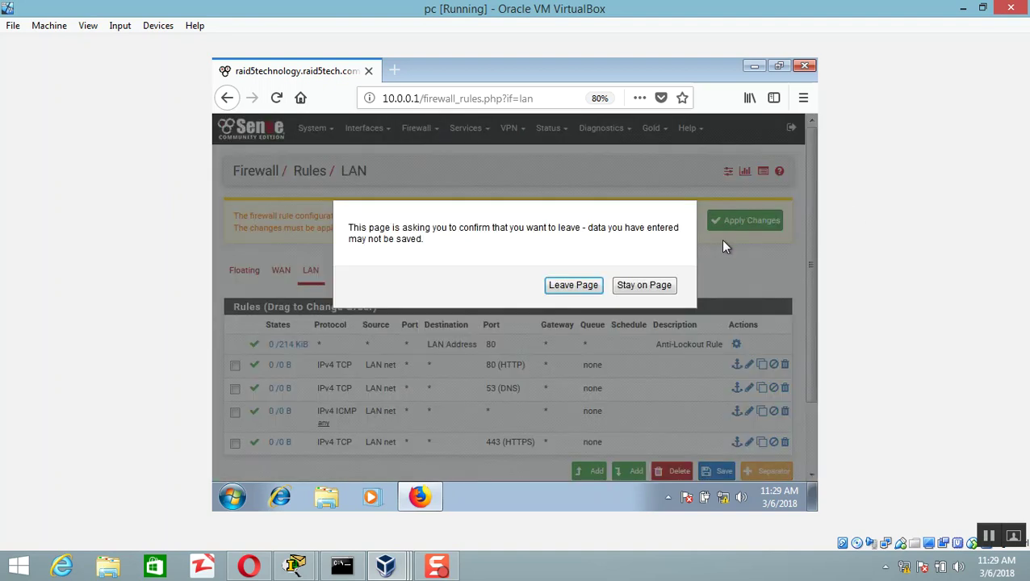
left_click(565, 287)
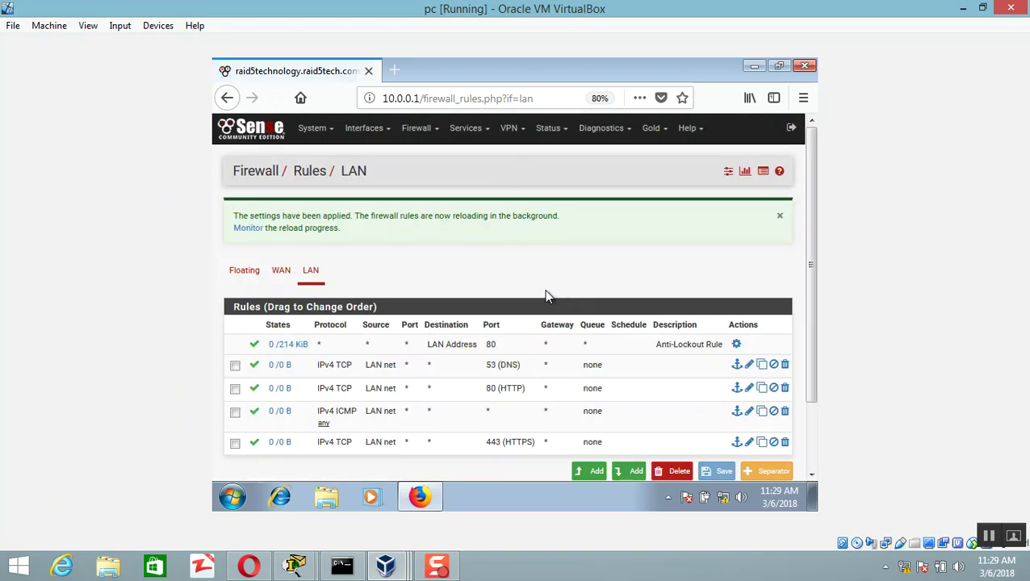
scroll(519, 294, "down", 2)
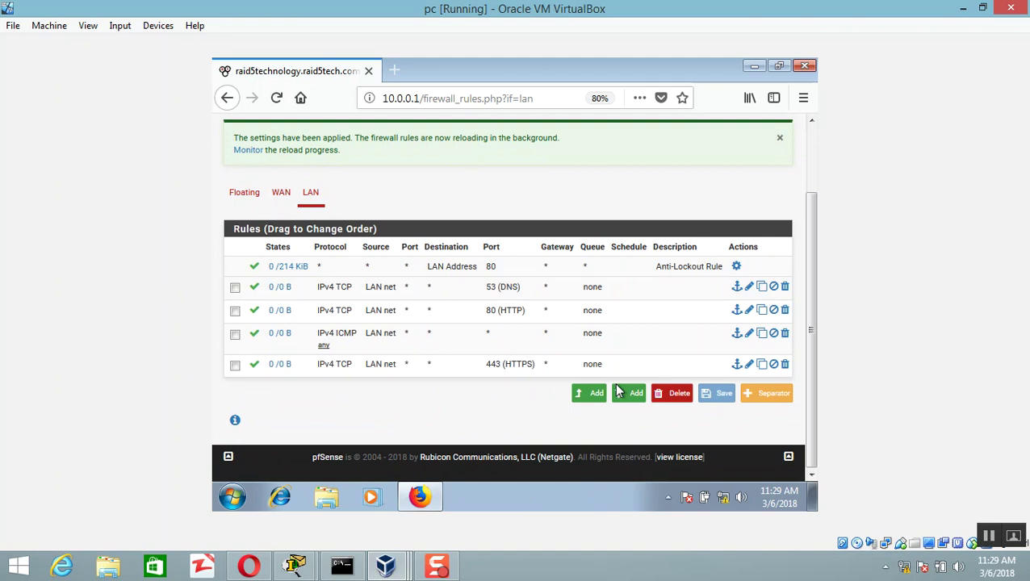
Step: Start a new top rule with action Reject on the LAN interface
left_click(598, 394)
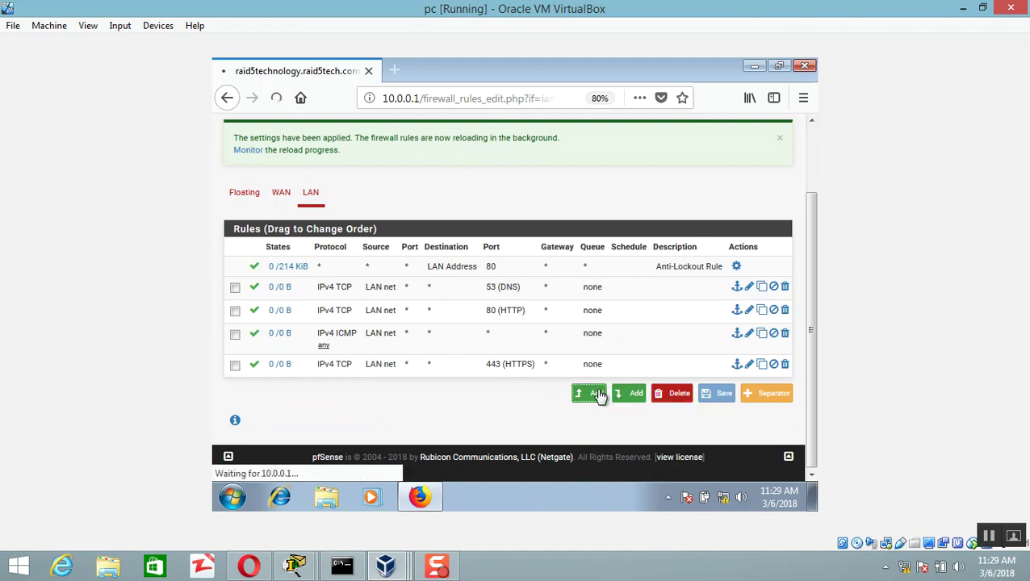
left_click(342, 235)
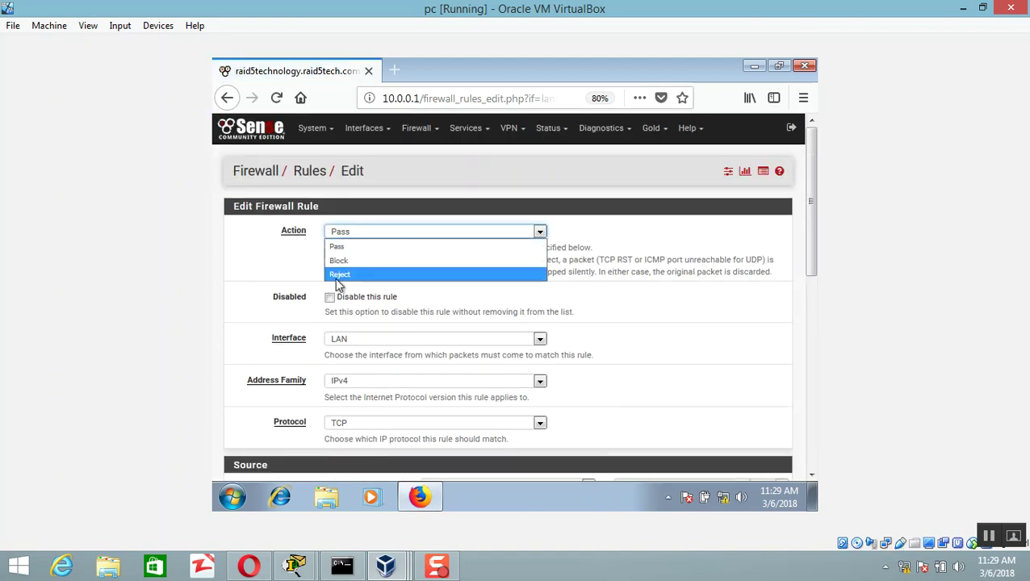
left_click(339, 275)
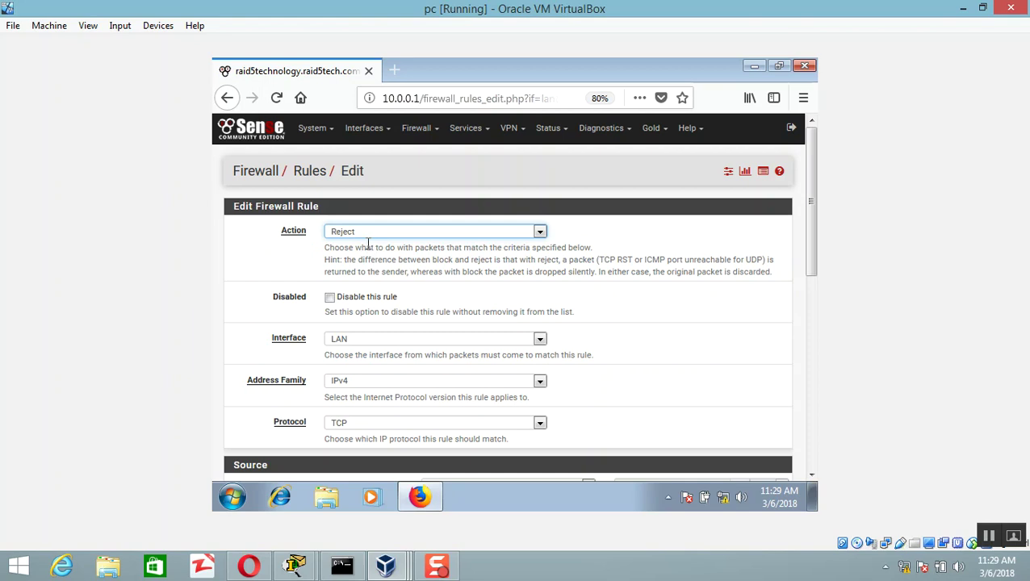
left_click(344, 340)
scroll(366, 326, "down", 2)
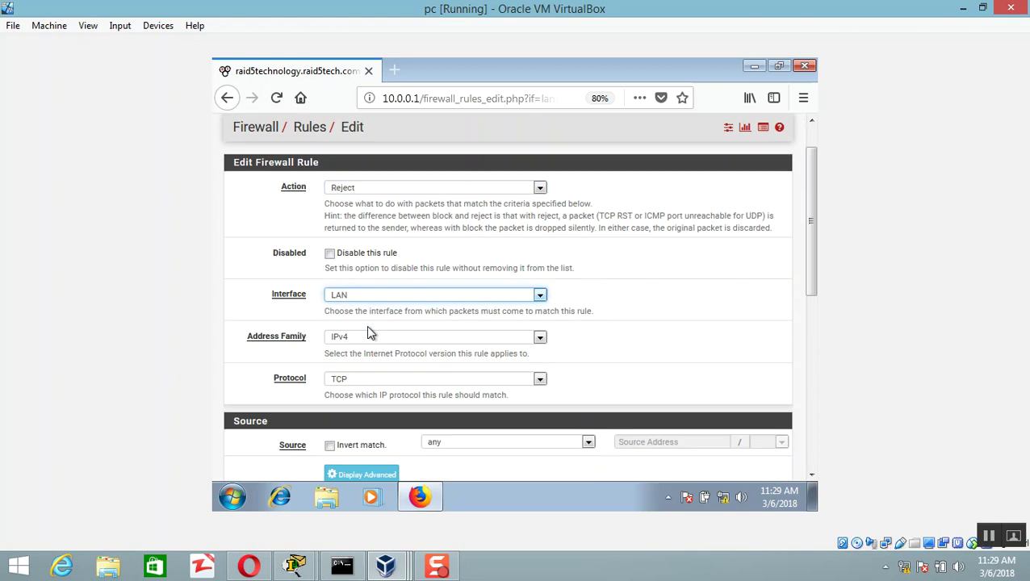
scroll(380, 360, "down", 2)
Step: Set the reject rule's source to LAN net and destination port range to any, then save
left_click(453, 353)
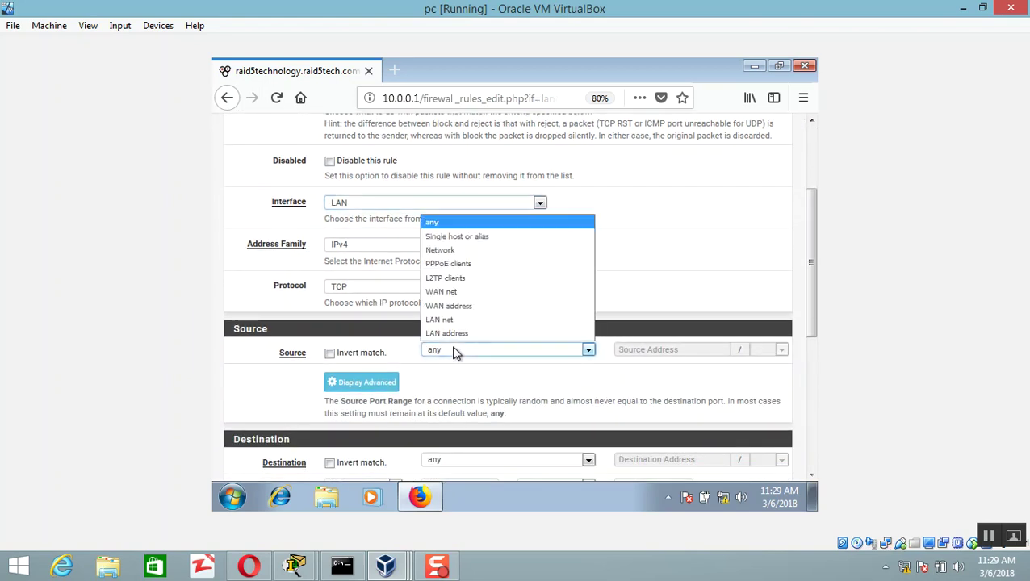
left_click(466, 320)
scroll(419, 389, "down", 6)
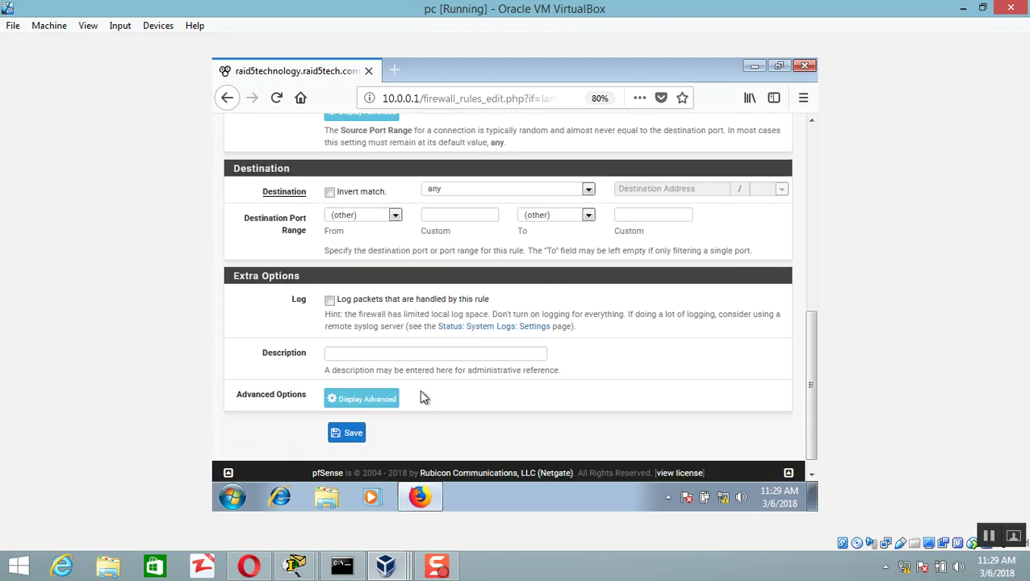
left_click(378, 219)
left_click(378, 240)
scroll(374, 263, "up", 5)
scroll(374, 262, "down", 3)
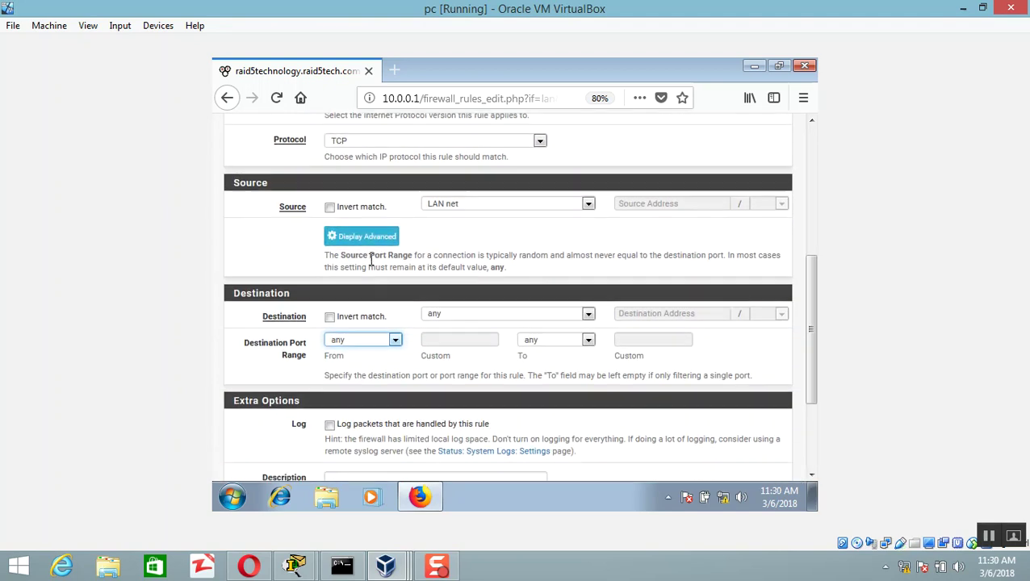
scroll(372, 260, "down", 3)
left_click(354, 419)
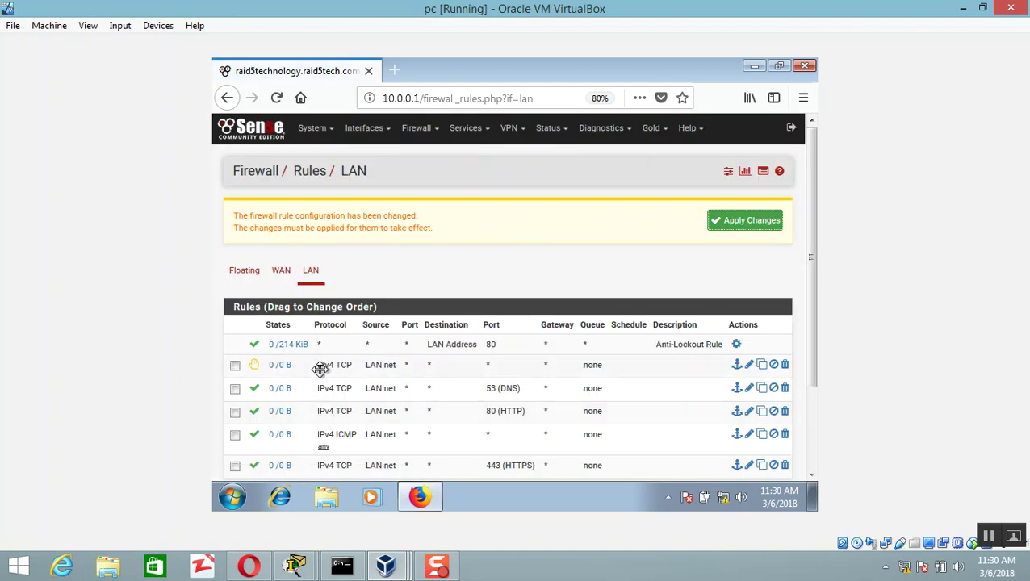
Step: Apply the reject rule changes and begin dragging its row lower in the list
mouse_move(276, 368)
left_click(753, 220)
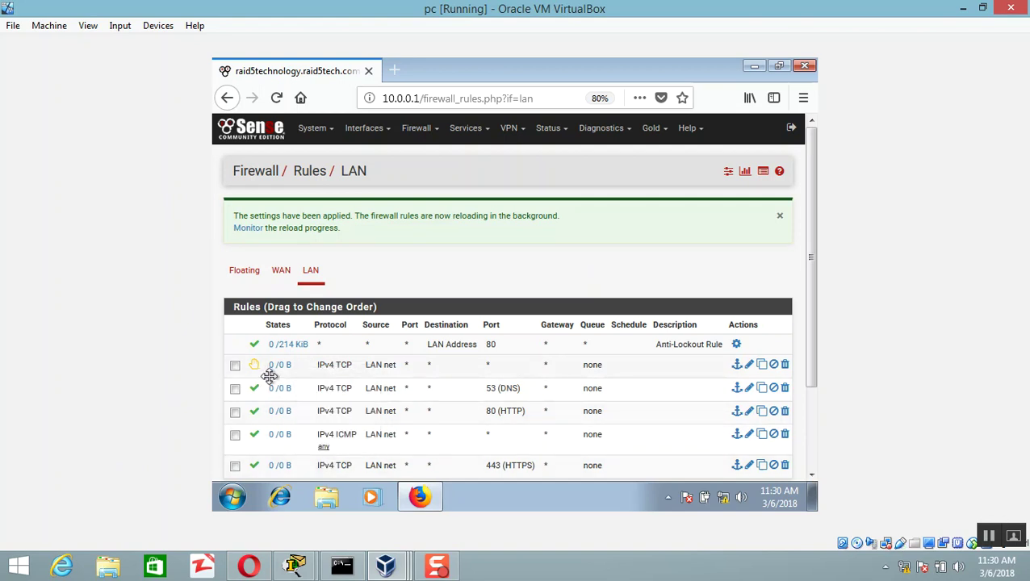
left_click_drag(273, 374, 393, 368)
Step: Move the TCP reject rule below the ICMP rule, then save and apply the new LAN rule order
scroll(368, 365, "down", 2)
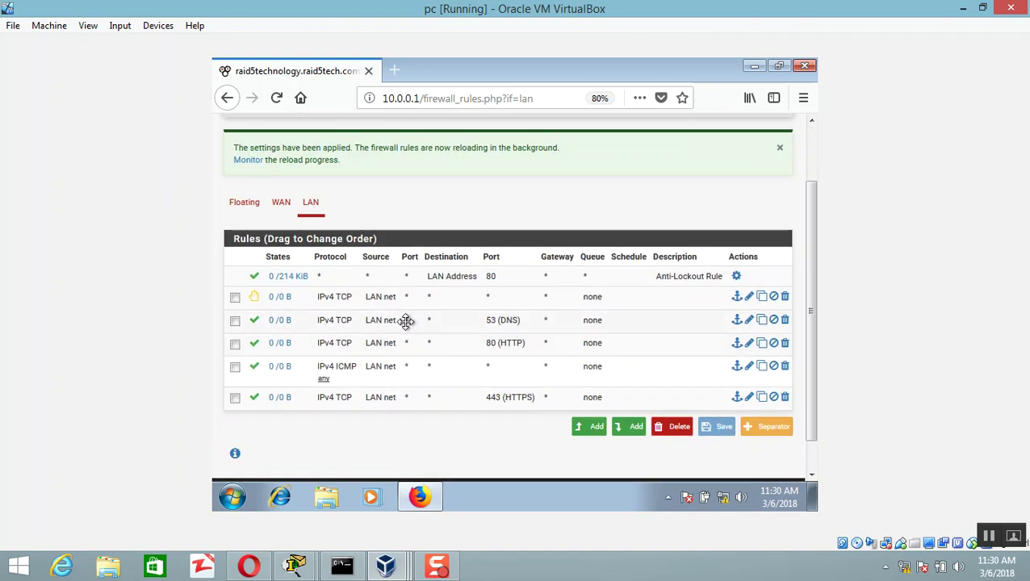
left_click_drag(415, 302, 410, 368)
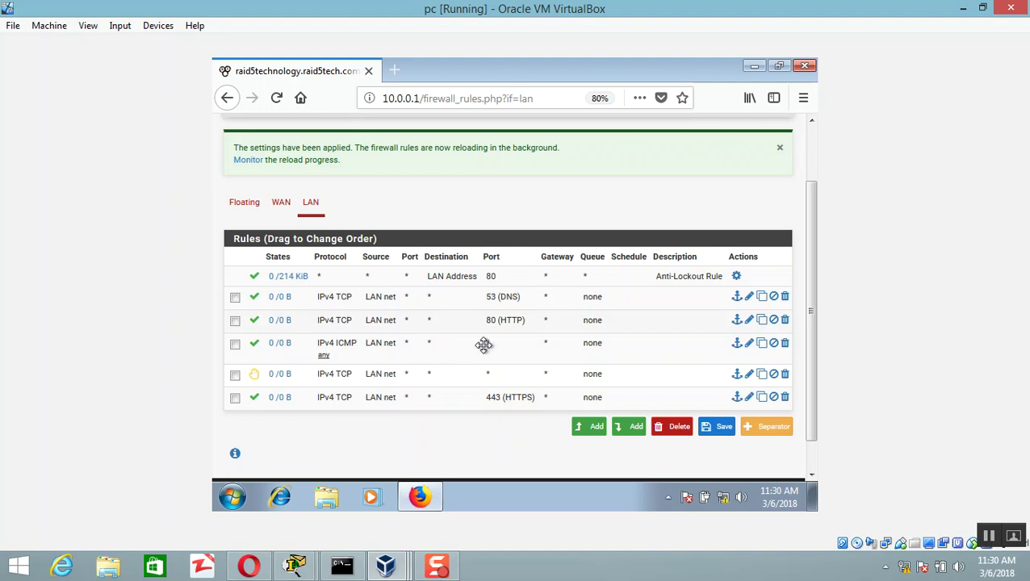
left_click(719, 429)
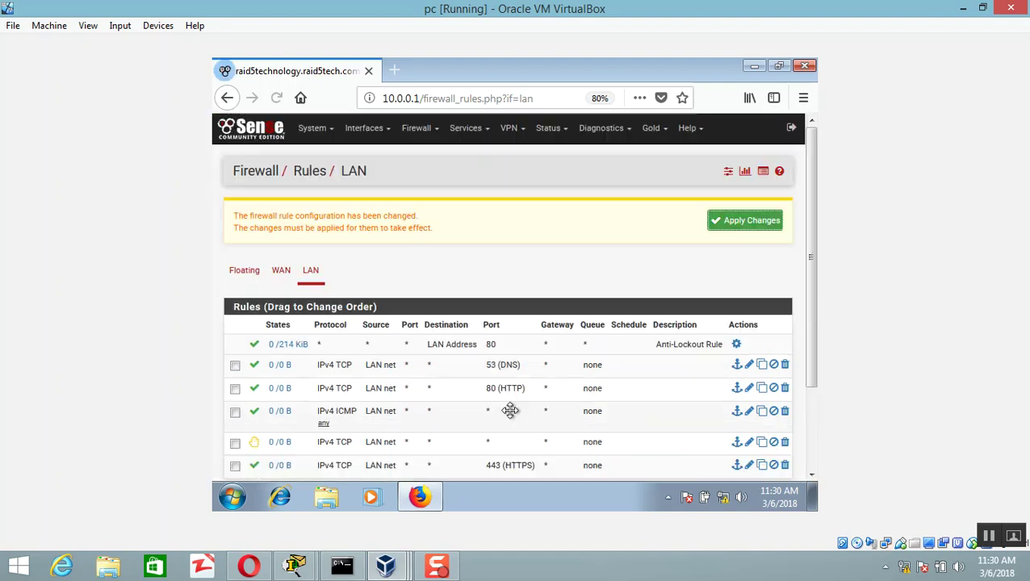
left_click(765, 220)
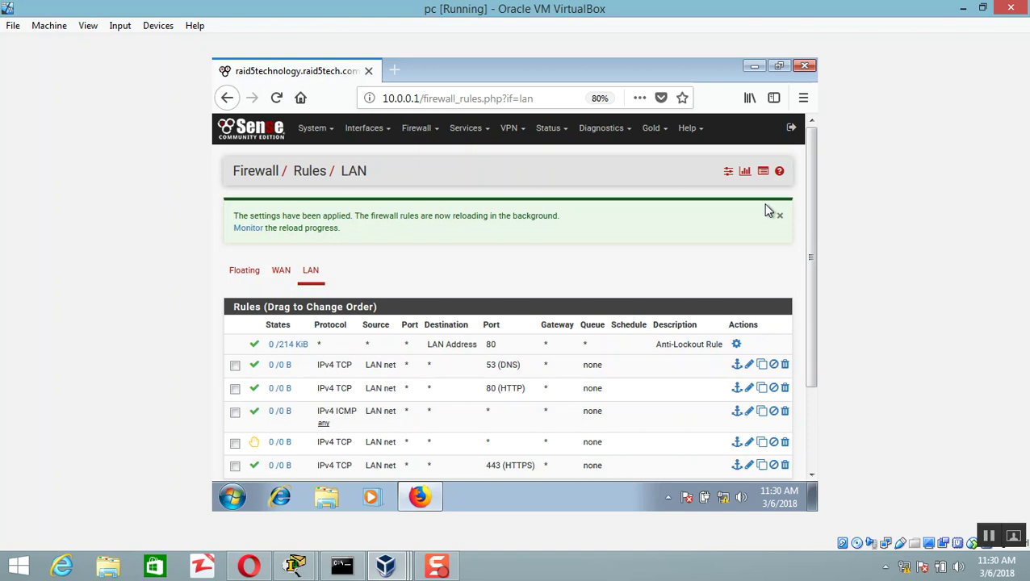
scroll(515, 286, "down", 2)
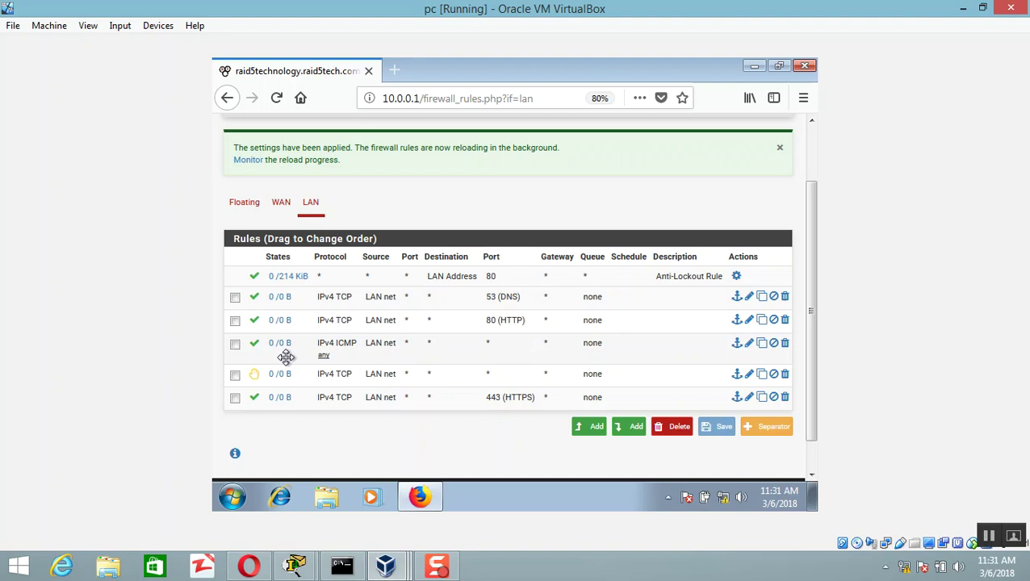
mouse_move(274, 354)
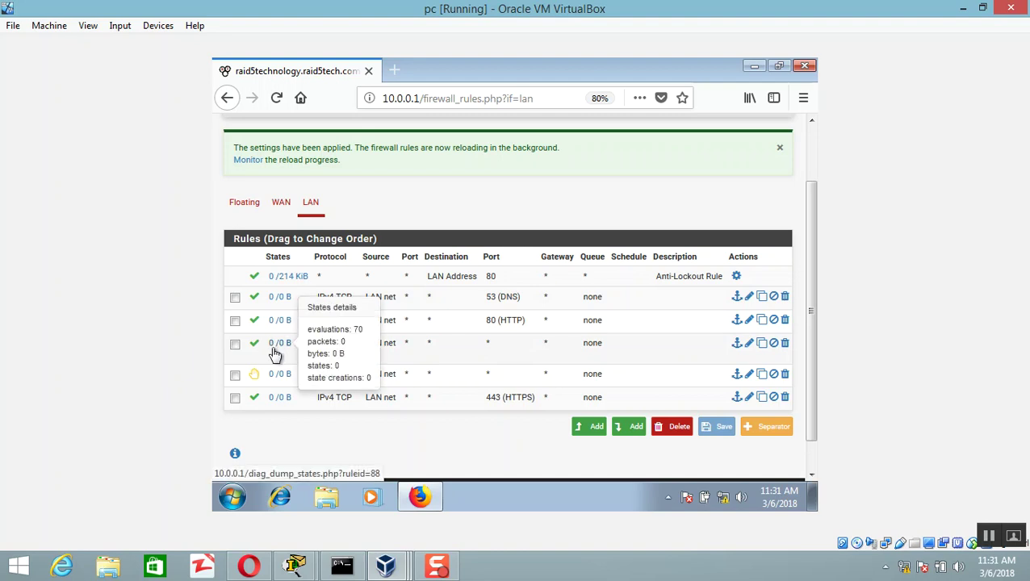